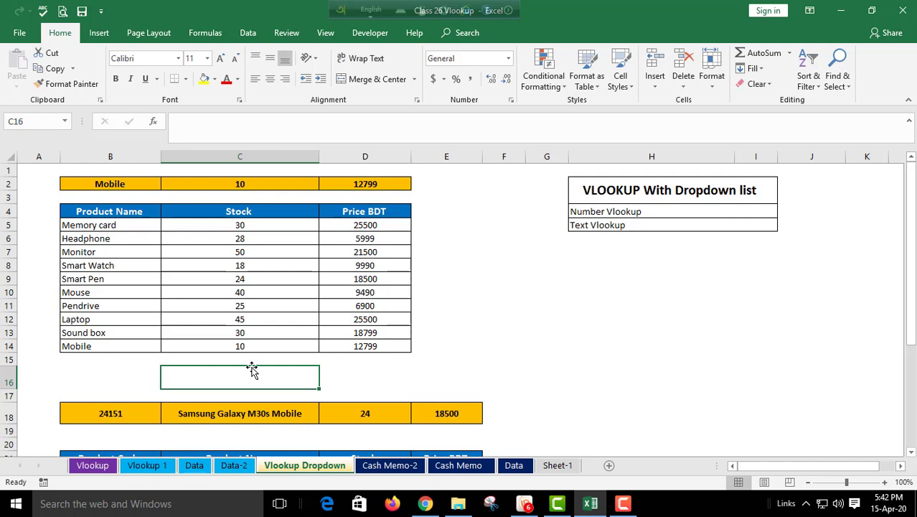
# Step: Pick Pendrive from B2's product dropdown and review the Pendrive, Mouse and Smart Watch rows
pyautogui.click(118, 211)
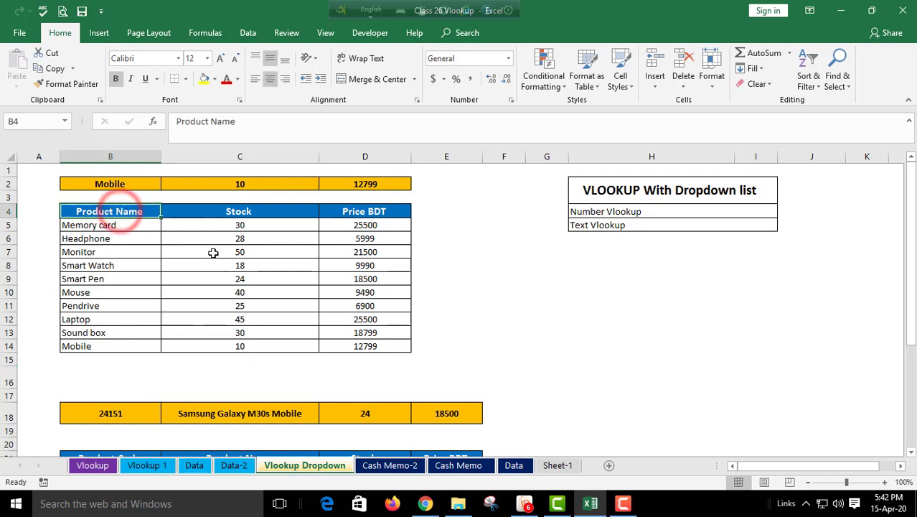
pyautogui.click(132, 354)
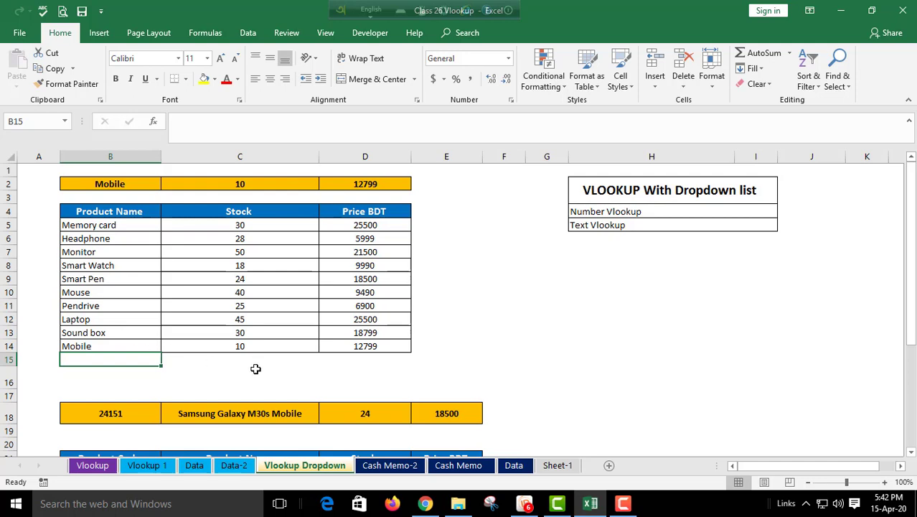
pyautogui.click(141, 185)
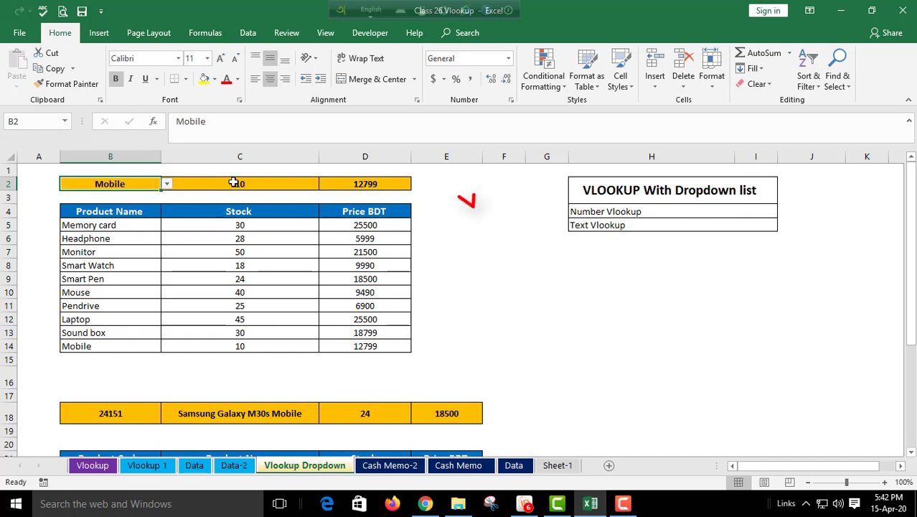
pyautogui.click(167, 186)
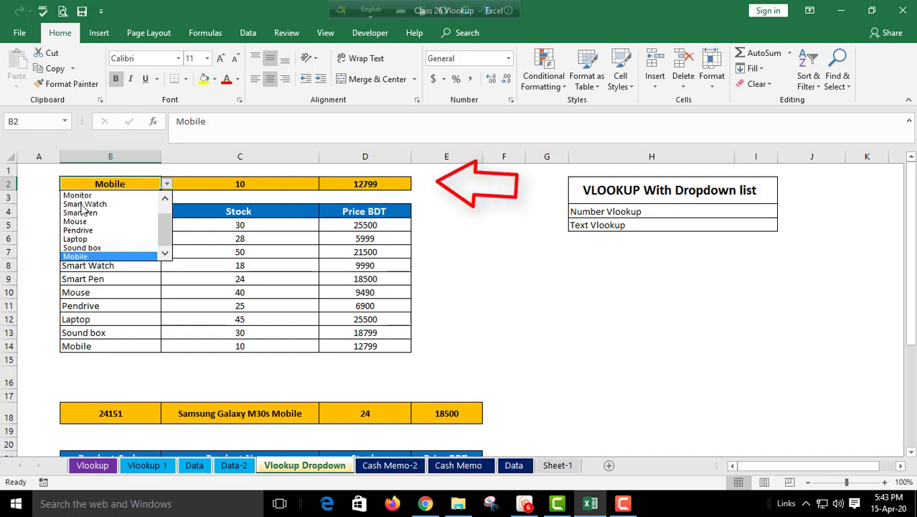
pyautogui.click(82, 230)
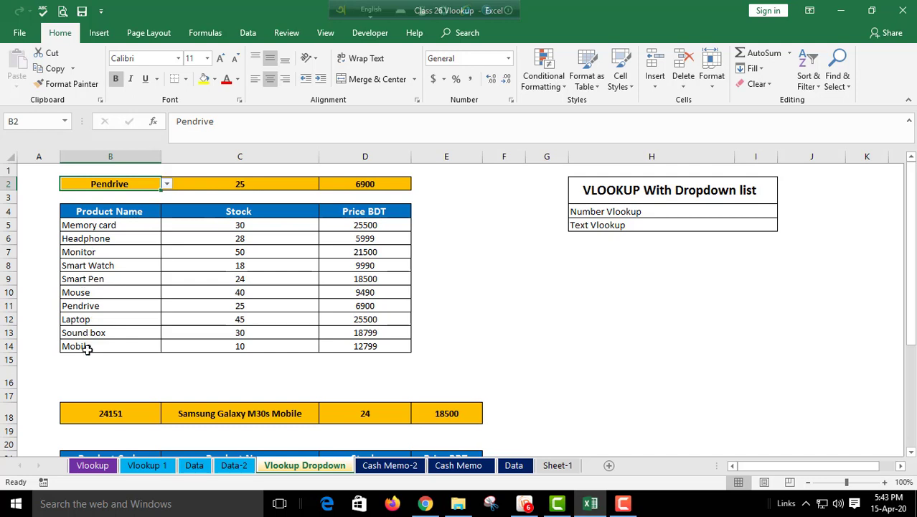
pyautogui.moveTo(107, 305); pyautogui.dragTo(381, 306)
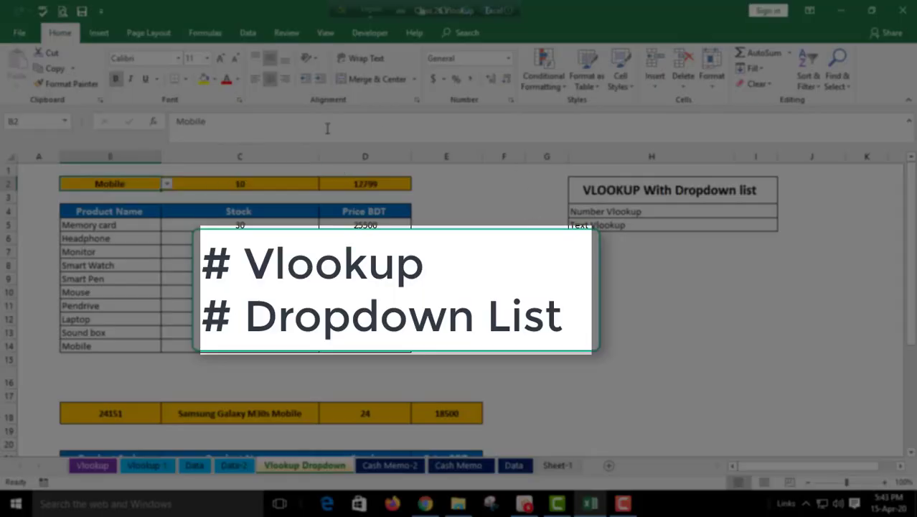
pyautogui.click(135, 292)
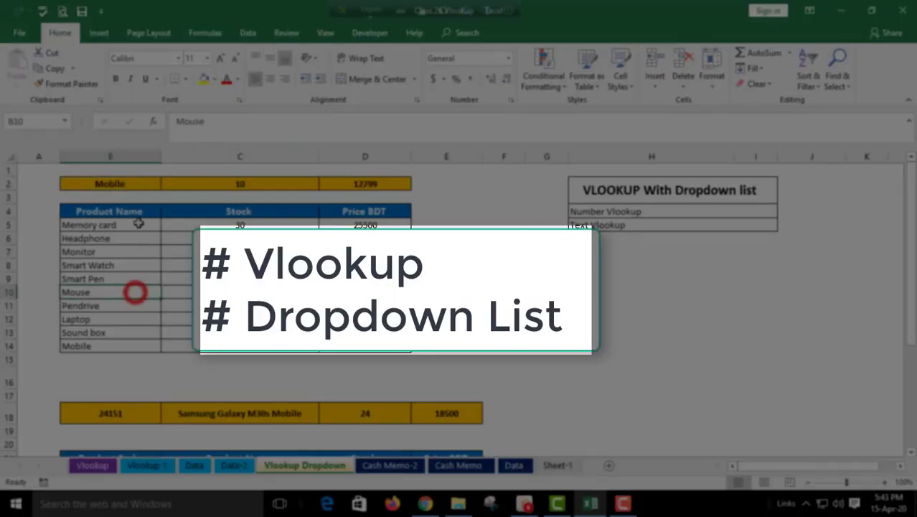
pyautogui.click(140, 264)
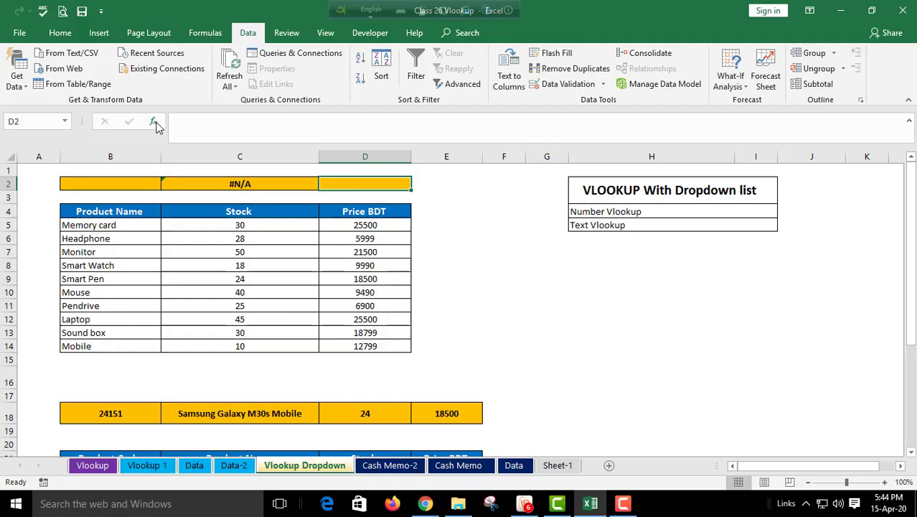
# Step: Find VLOOKUP under All functions for D2, then cancel its argument form
pyautogui.click(153, 121)
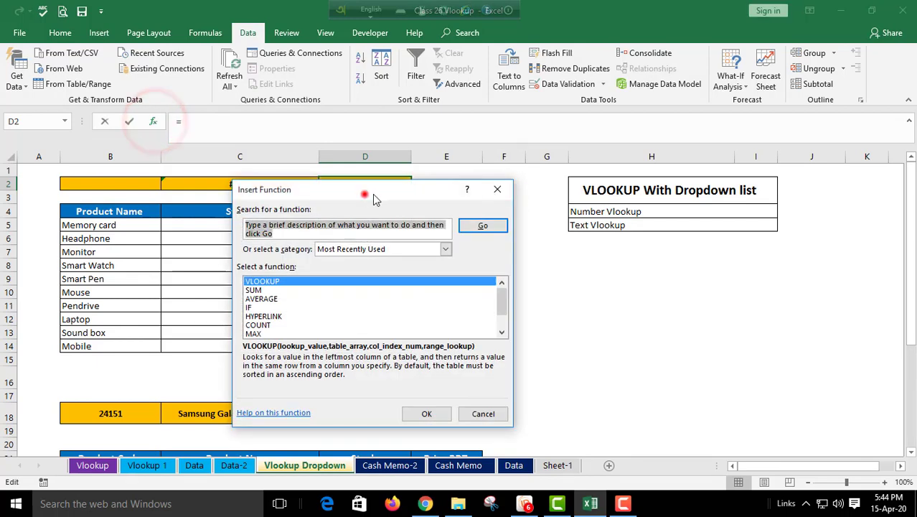
pyautogui.moveTo(368, 191); pyautogui.dragTo(544, 176)
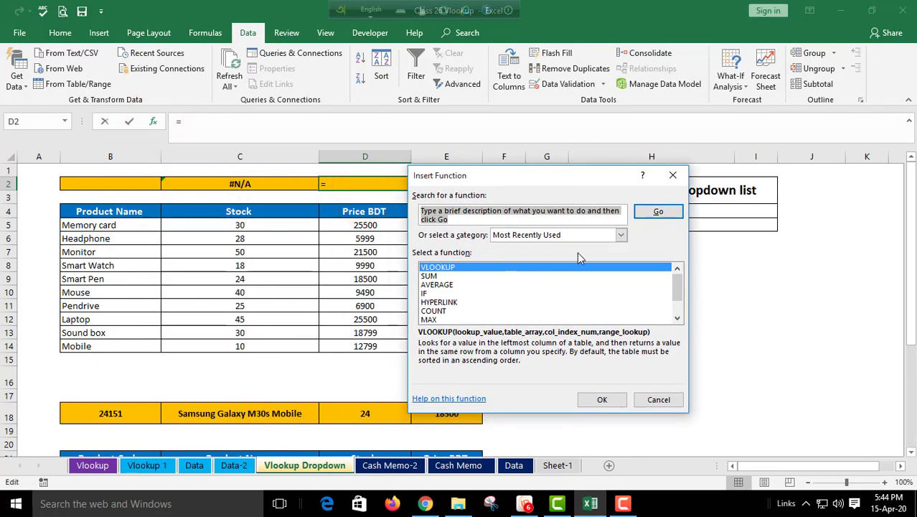
pyautogui.click(621, 236)
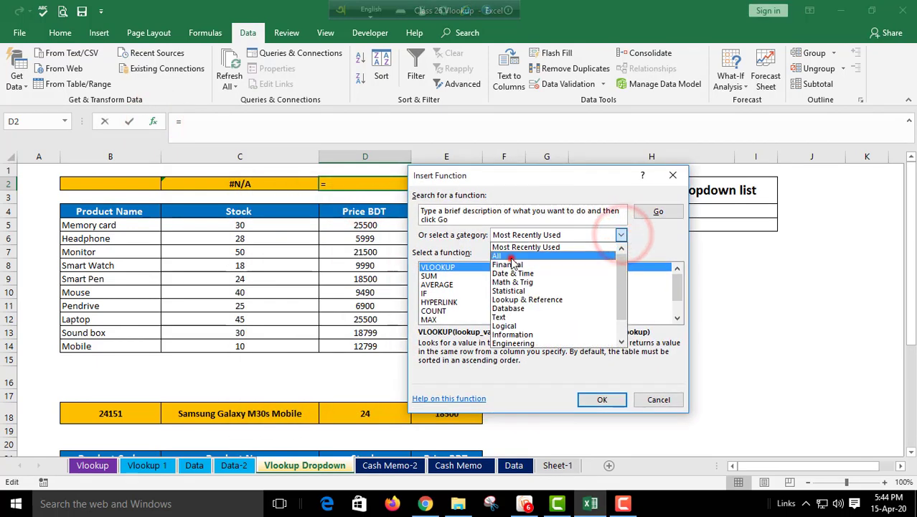
pyautogui.click(511, 257)
pyautogui.click(448, 302)
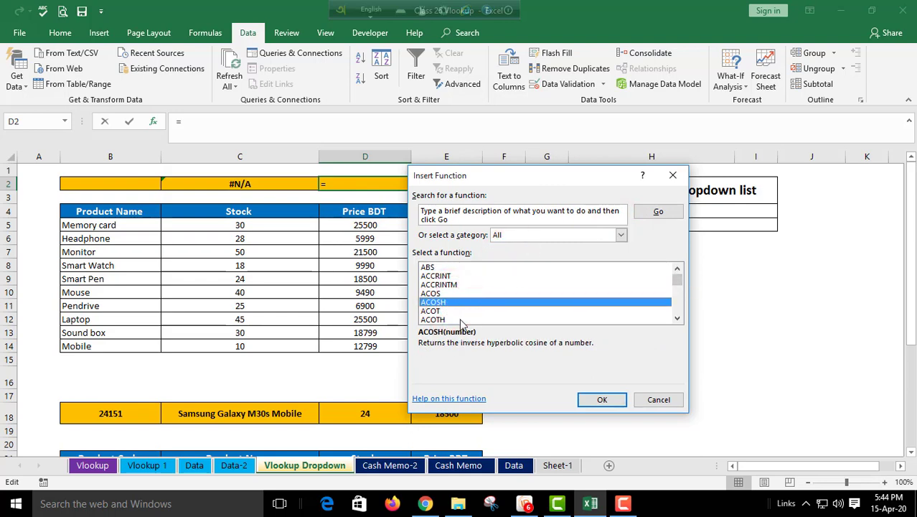
pyautogui.press('v')
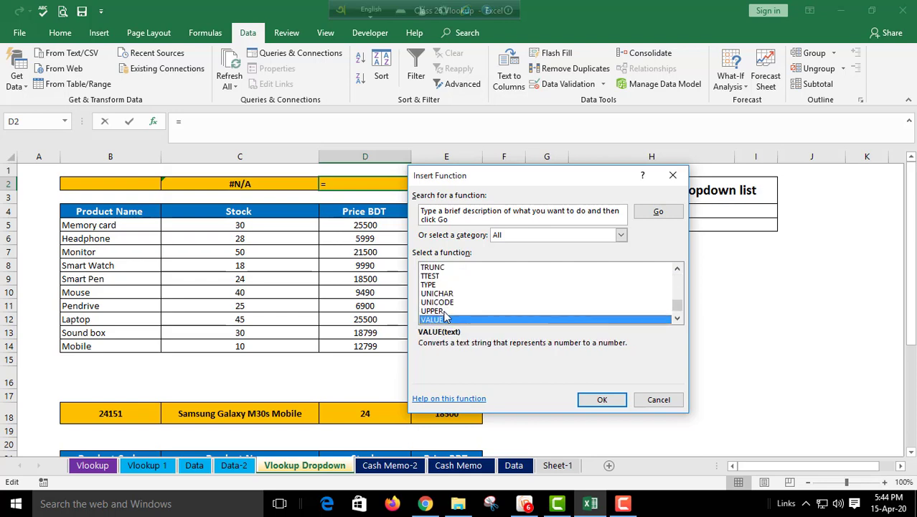
pyautogui.click(677, 318)
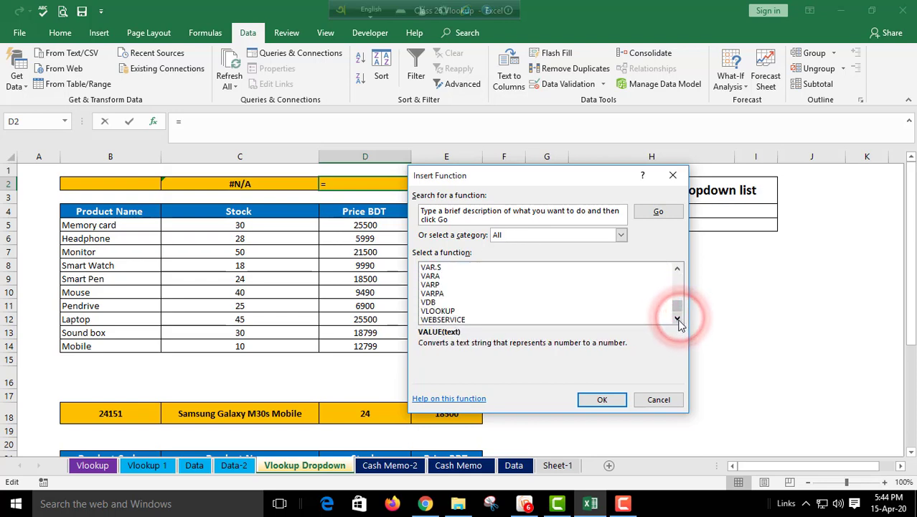
pyautogui.click(678, 321)
pyautogui.click(678, 321)
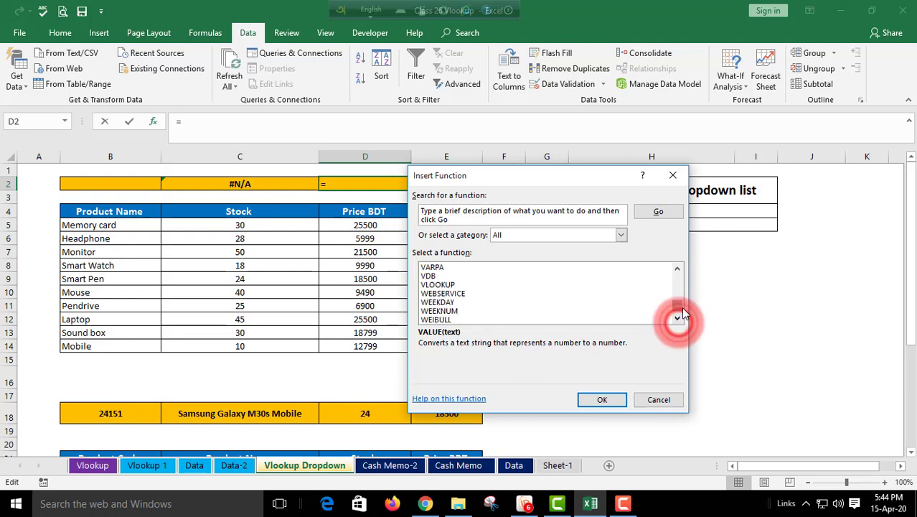
pyautogui.click(437, 284)
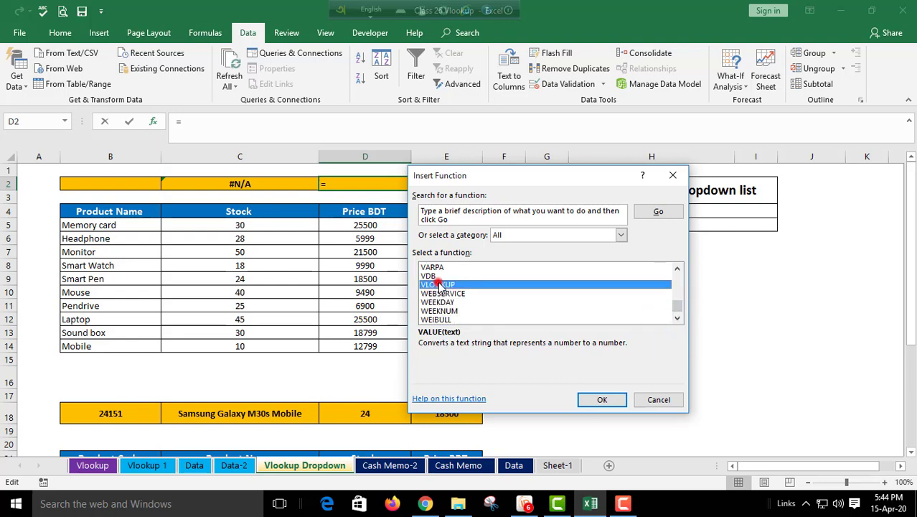
pyautogui.click(601, 400)
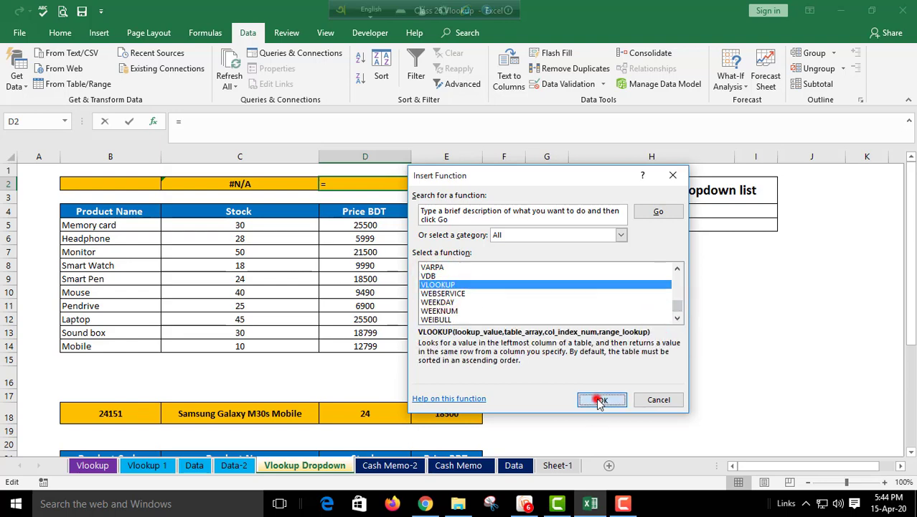
pyautogui.click(716, 386)
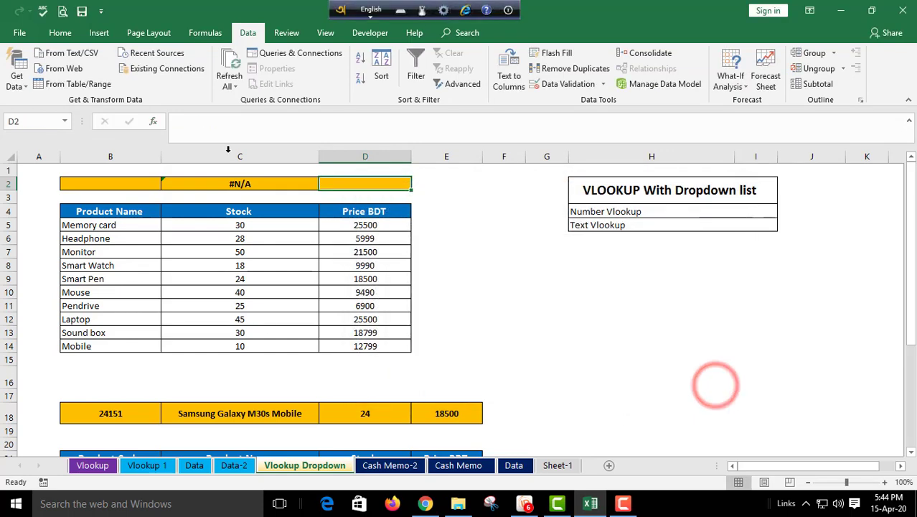
# Step: Insert VLOOKUP into D2 from the Most Recently Used function category
pyautogui.click(153, 121)
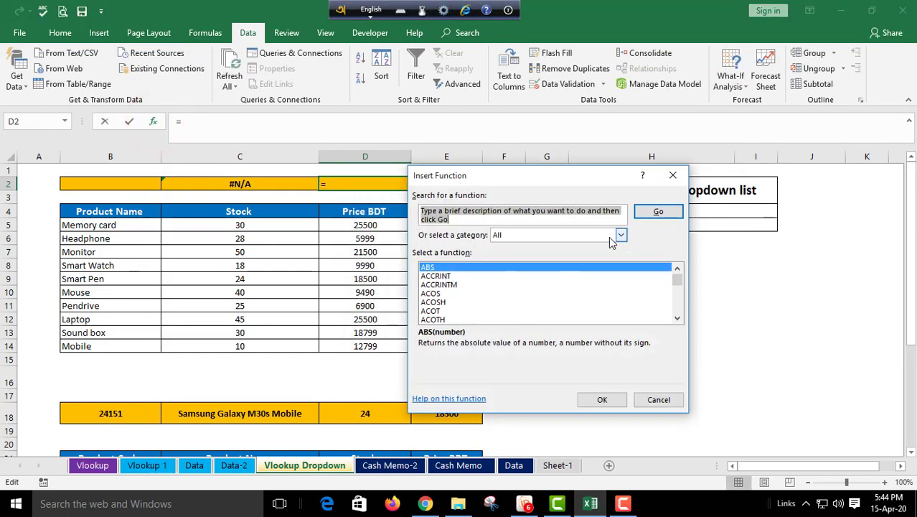
pyautogui.click(621, 235)
pyautogui.click(516, 247)
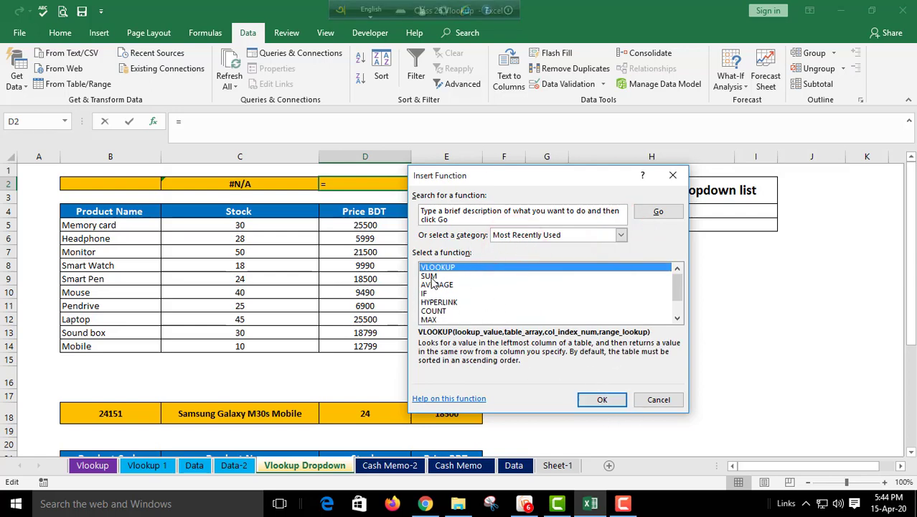
pyautogui.click(601, 400)
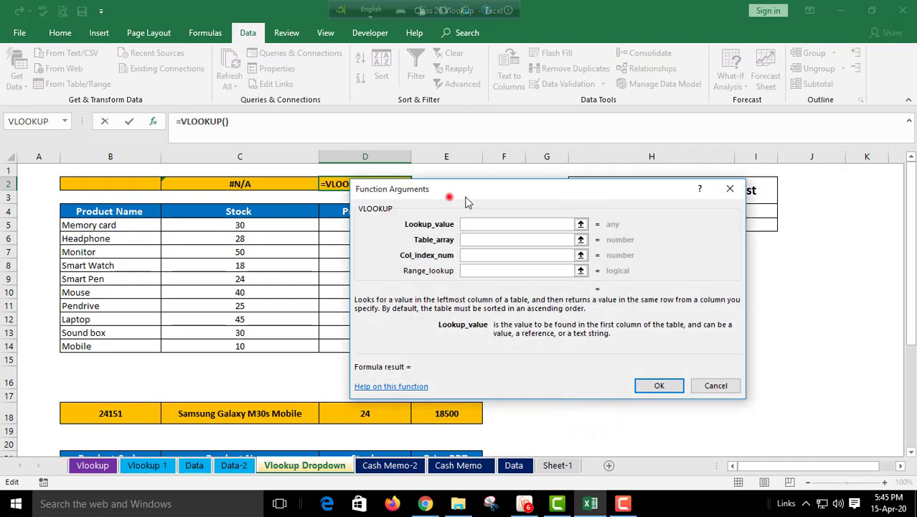
# Step: Discard the VLOOKUP arguments, retry =VL autocomplete in D2, then cancel it
pyautogui.moveTo(449, 197); pyautogui.dragTo(496, 181)
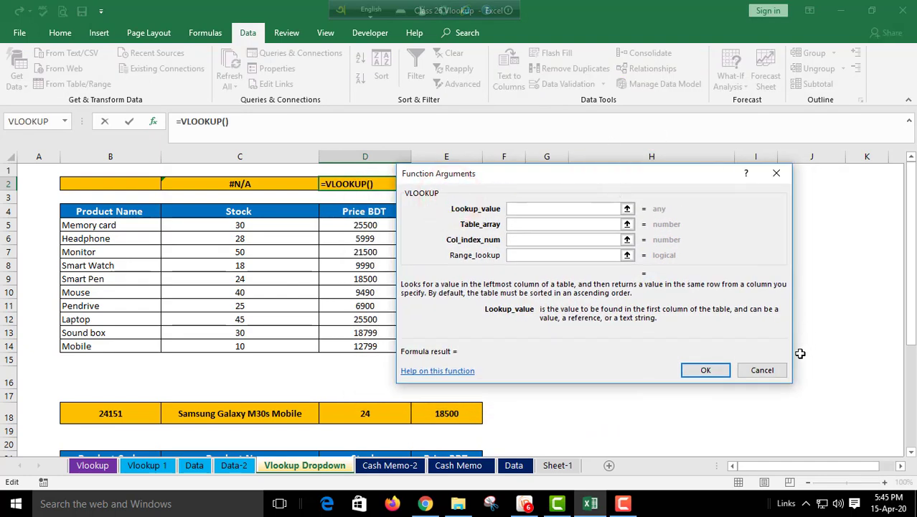
pyautogui.click(762, 370)
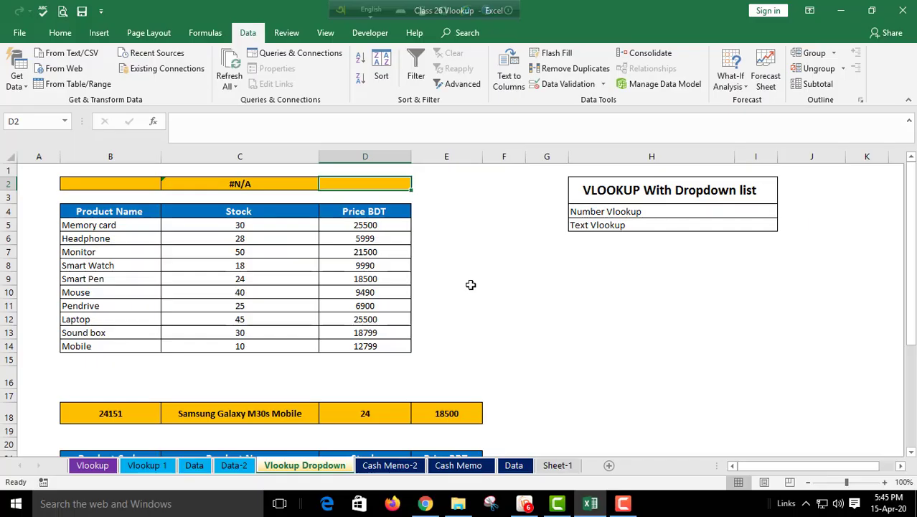
pyautogui.write('=vl')
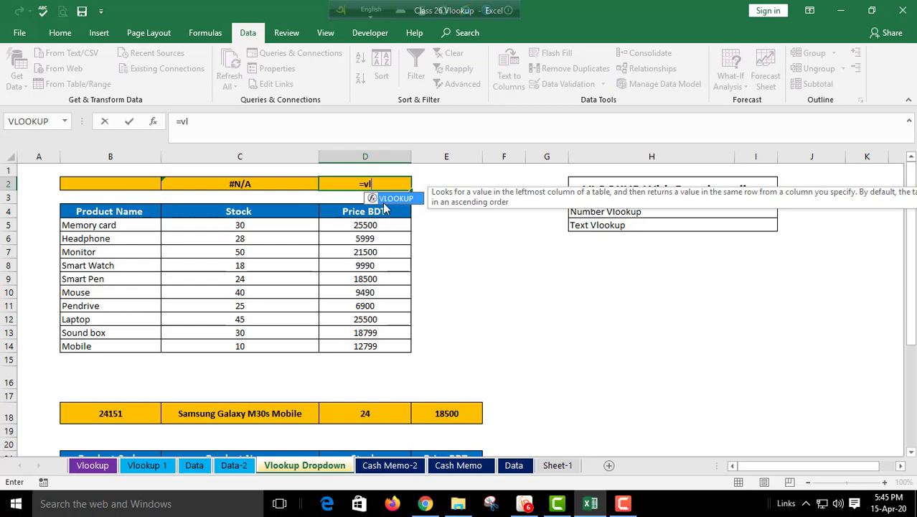
pyautogui.doubleClick(388, 199)
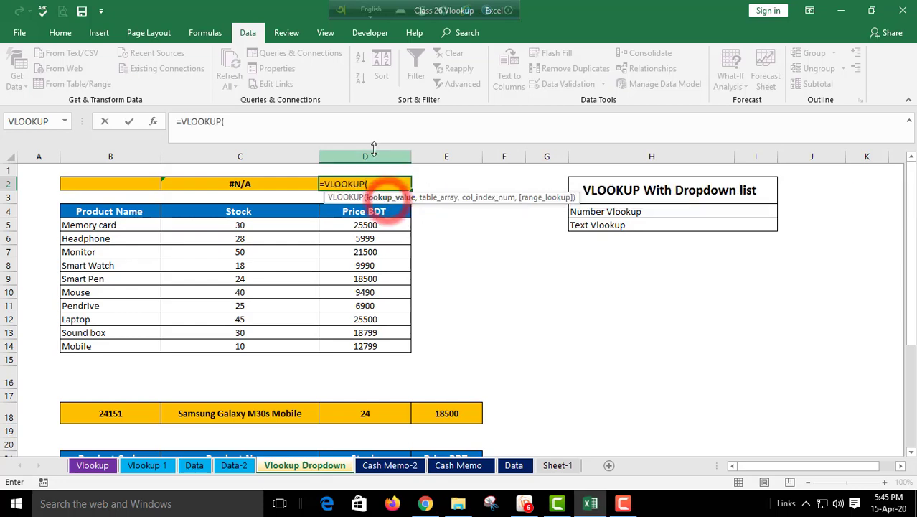
pyautogui.press('Escape')
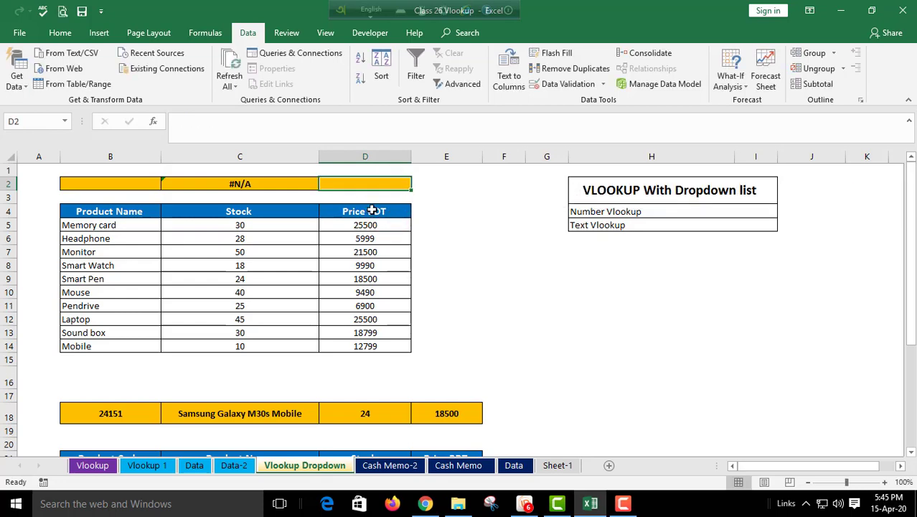
# Step: Accept =VL with Tab in D2, cancel again, and reopen Insert Function
pyautogui.write('=')
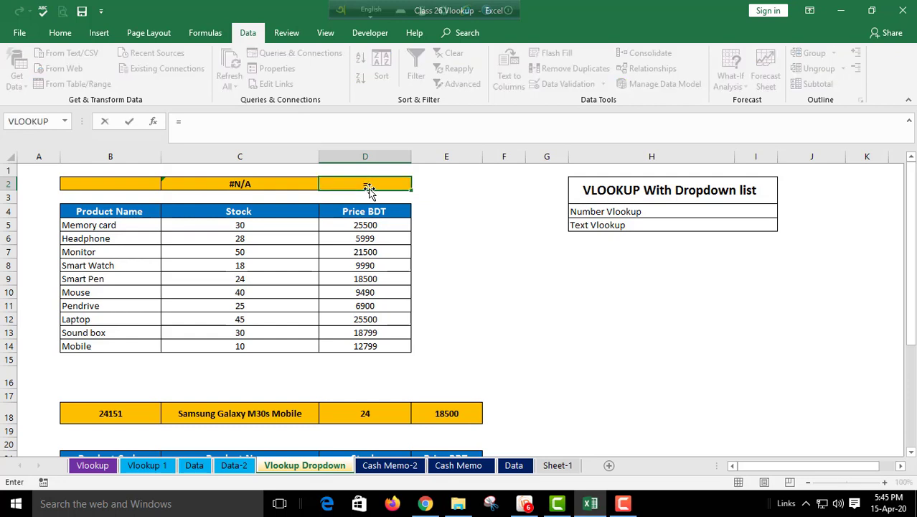
pyautogui.write('vl')
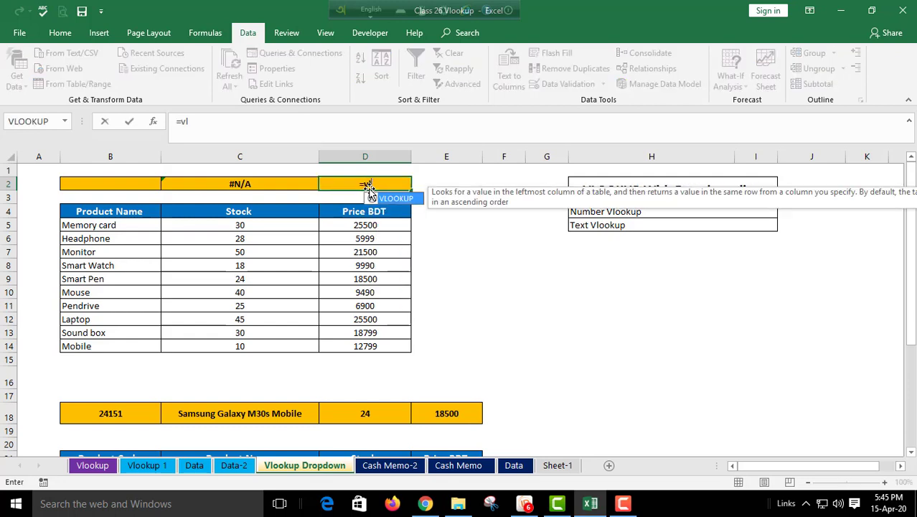
pyautogui.press('Tab')
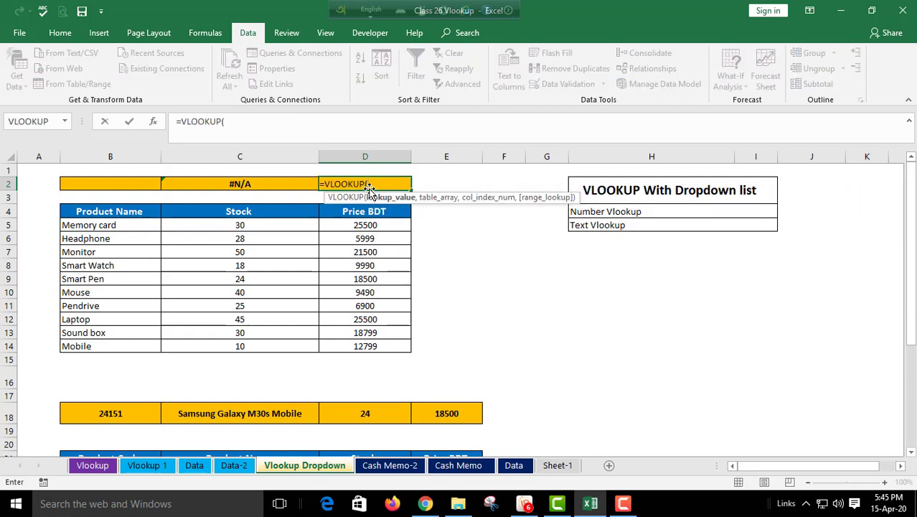
pyautogui.press('Escape')
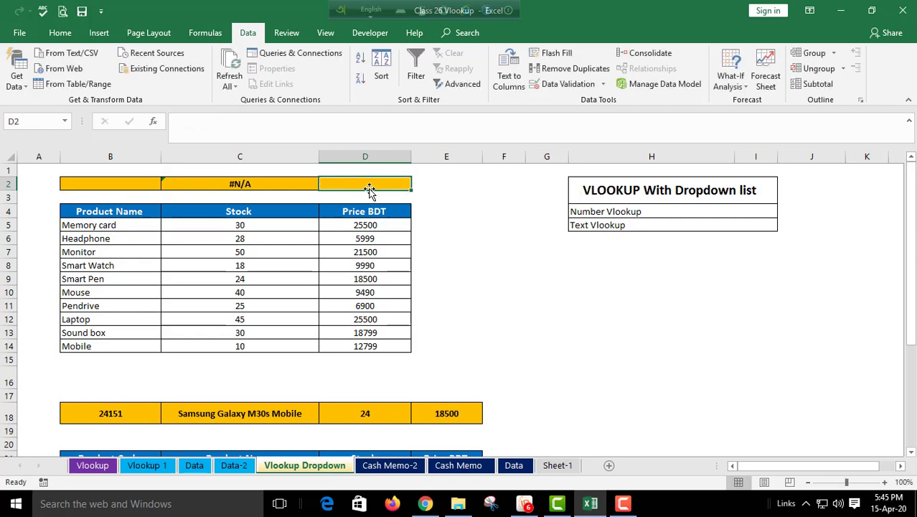
pyautogui.click(152, 121)
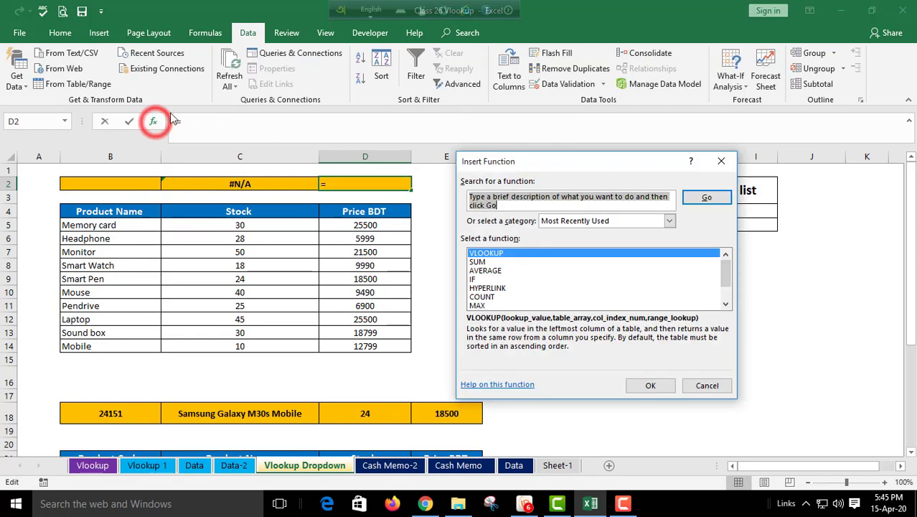
# Step: Set D2's VLOOKUP lookup value to B2 and table array to B4:D14
pyautogui.click(648, 385)
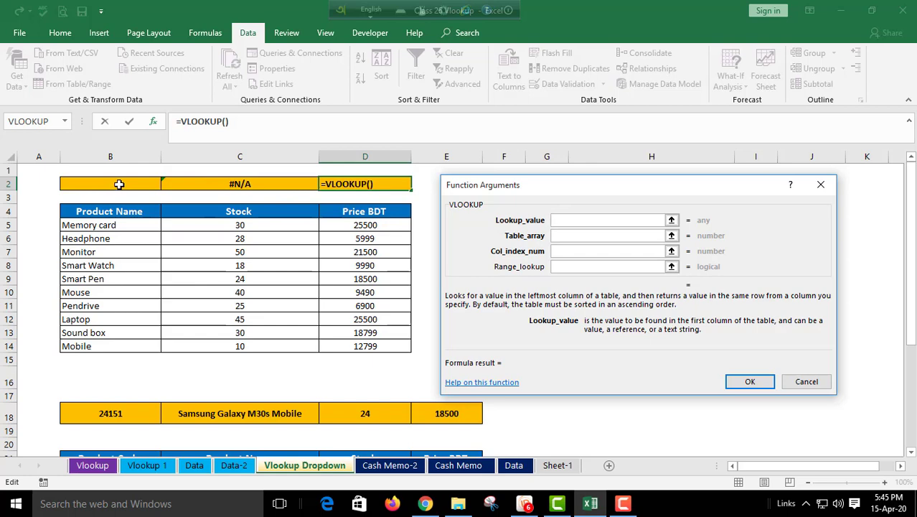
pyautogui.click(119, 185)
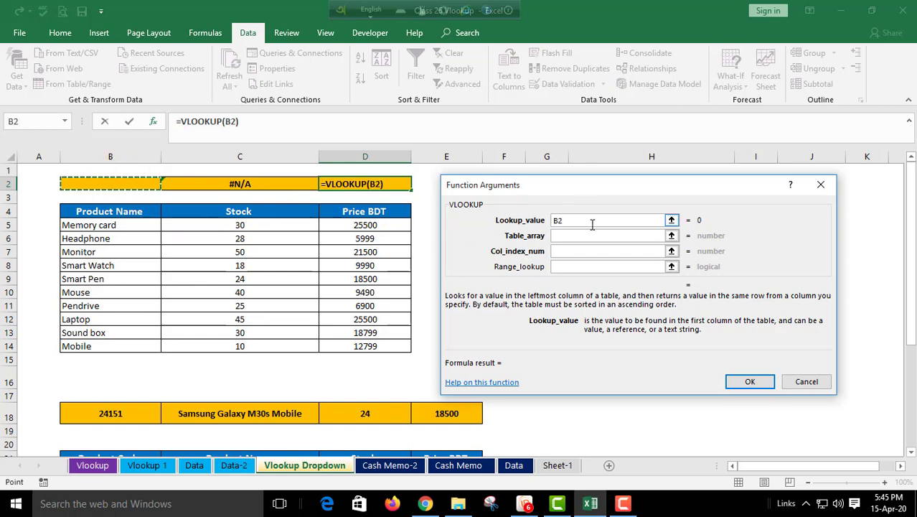
pyautogui.click(562, 236)
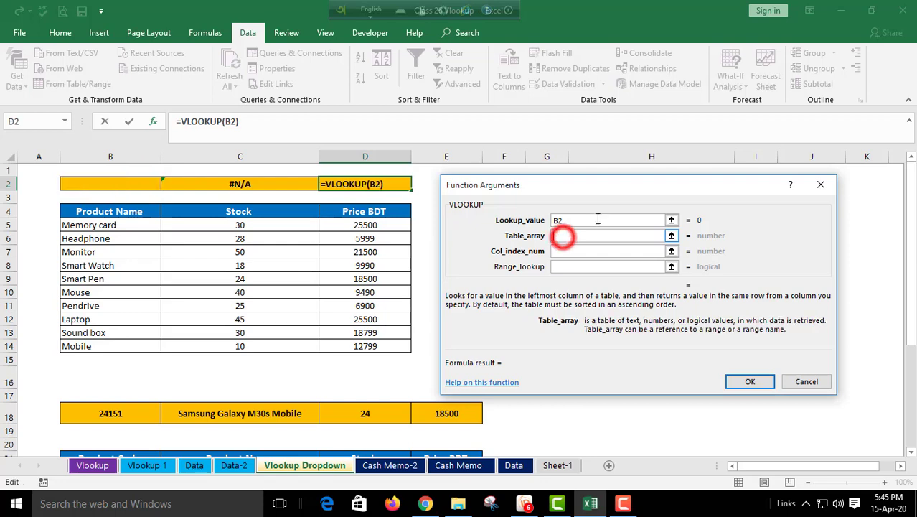
pyautogui.click(579, 193)
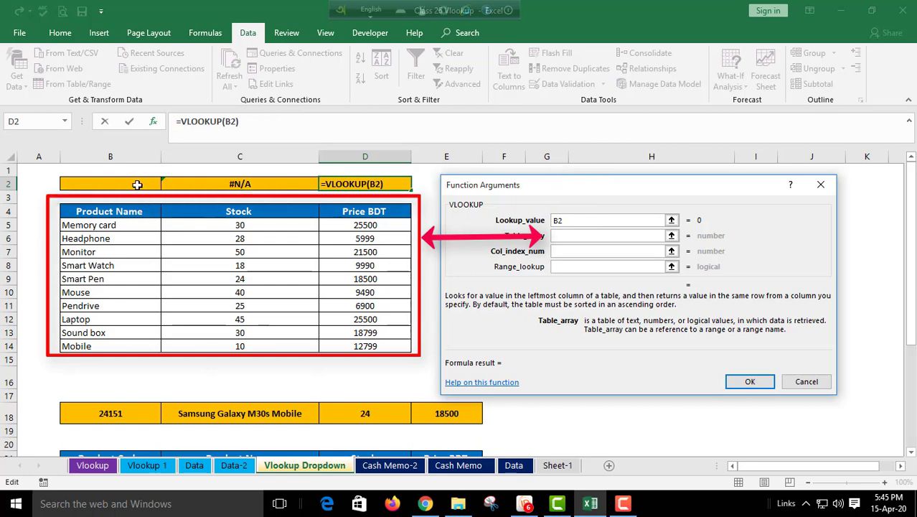
pyautogui.moveTo(109, 211)
pyautogui.mouseDown()
pyautogui.moveTo(363, 316)
pyautogui.moveTo(363, 347)
pyautogui.mouseUp()
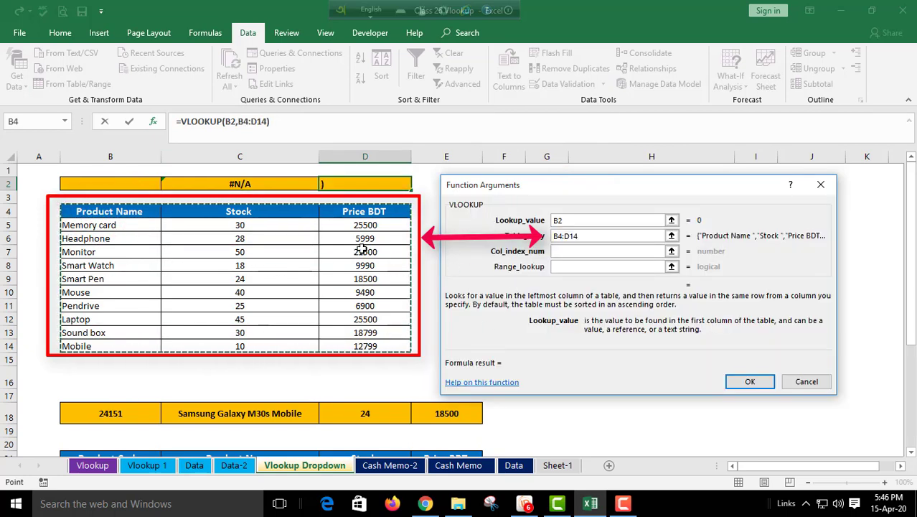
# Step: Set column index 3 and match type 0 for an exact match
pyautogui.click(570, 251)
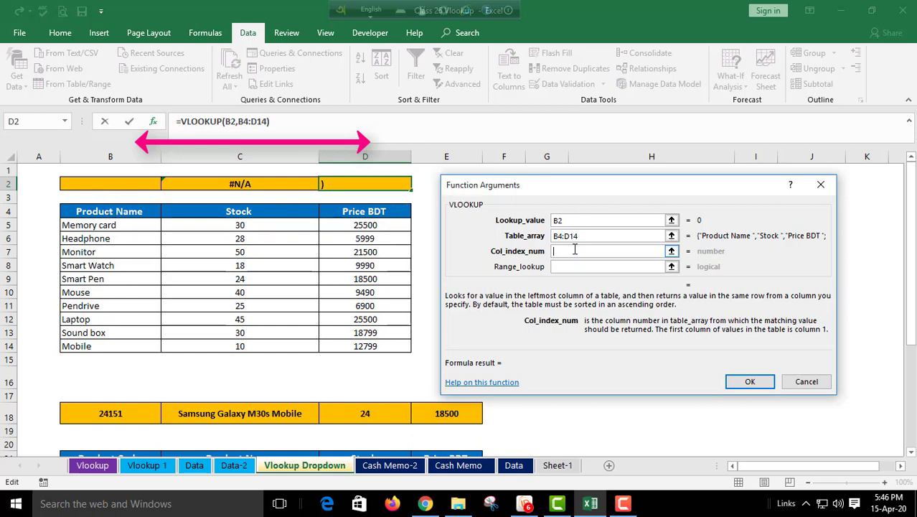
pyautogui.write('3')
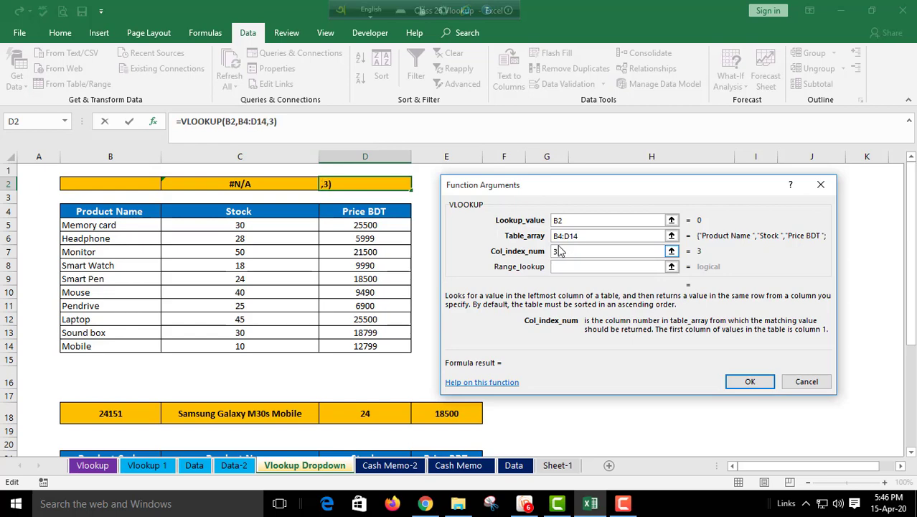
pyautogui.click(571, 265)
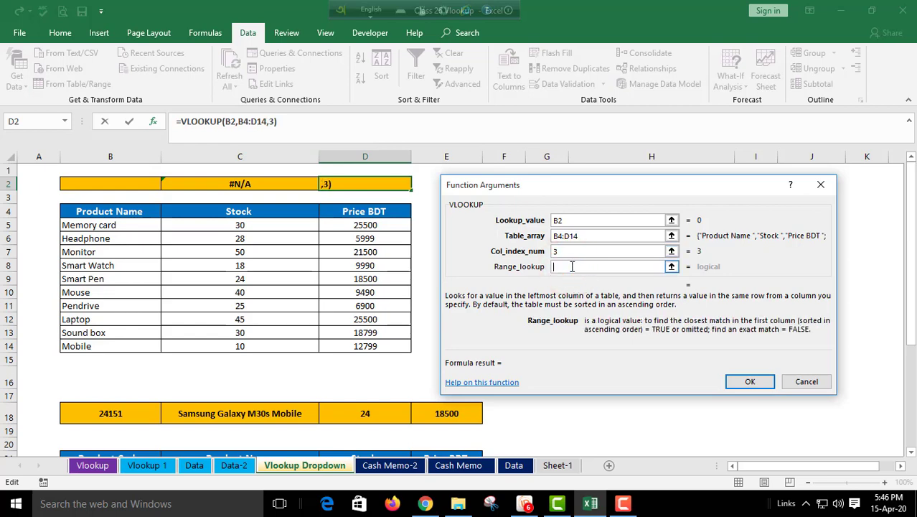
pyautogui.write('14,3,')
pyautogui.write('0')
pyautogui.press('BackSpace')
pyautogui.write('1')
pyautogui.press('BackSpace')
pyautogui.write('0')
# Step: Commit the D2 price formula and paste Smart Pen from B9 into B2 to test
pyautogui.click(746, 380)
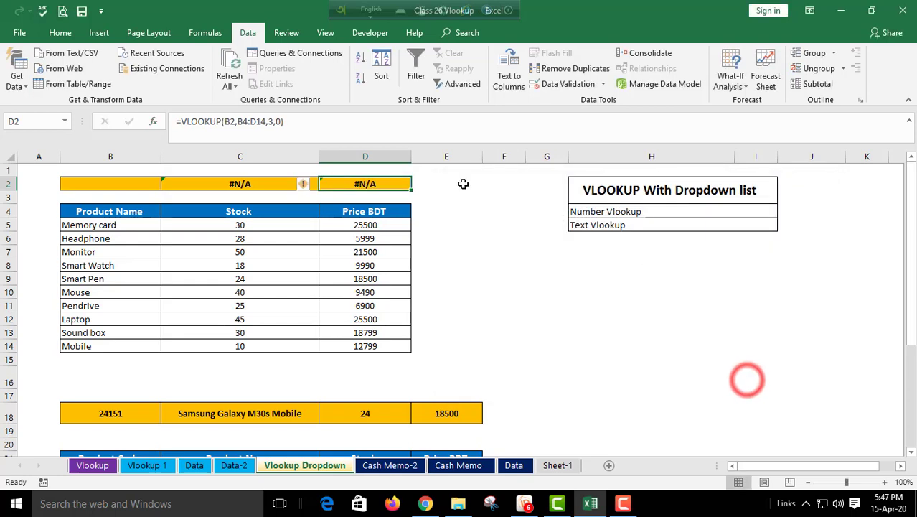
pyautogui.click(365, 183)
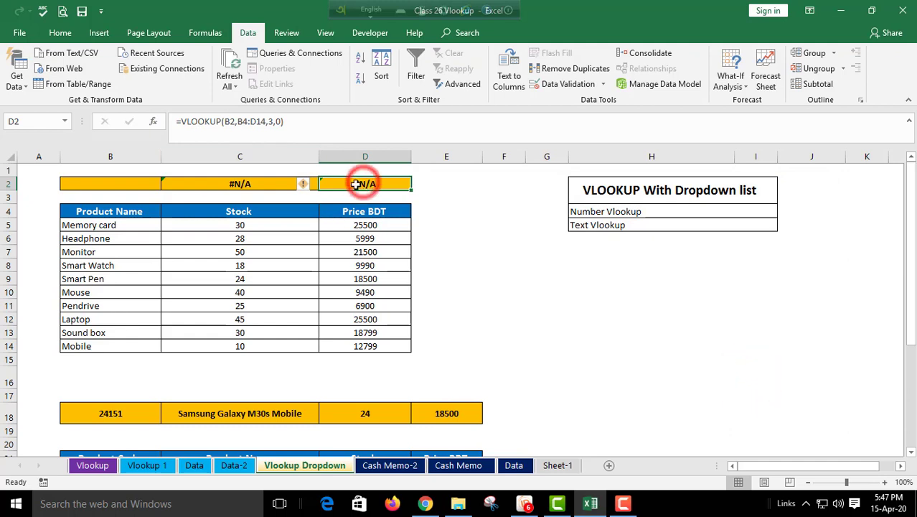
pyautogui.click(128, 184)
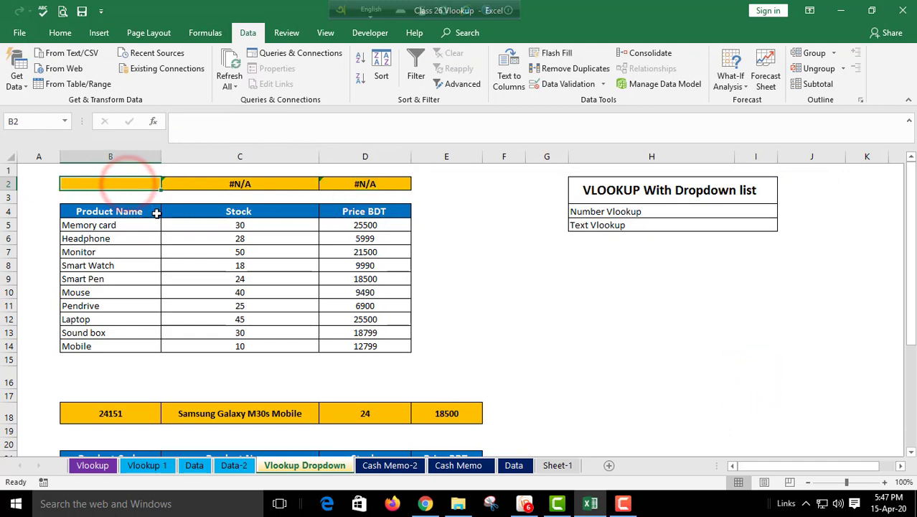
pyautogui.click(101, 282)
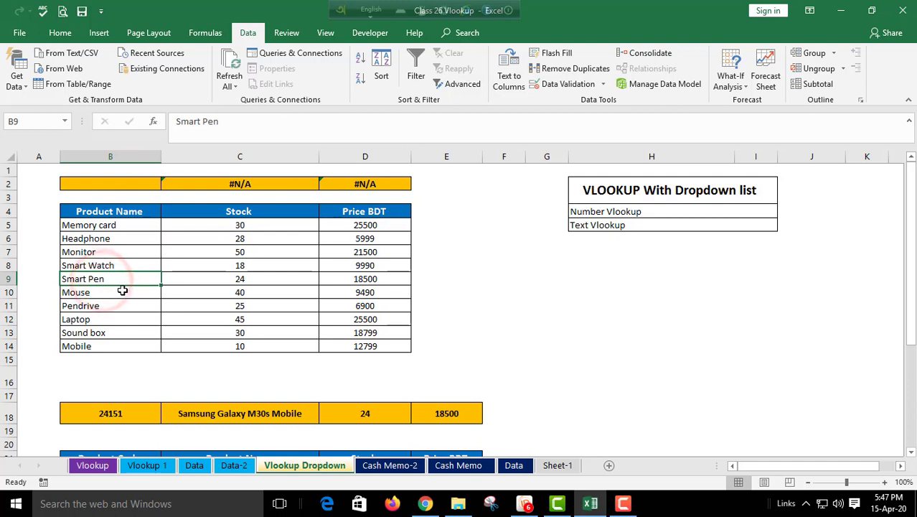
pyautogui.click(108, 282)
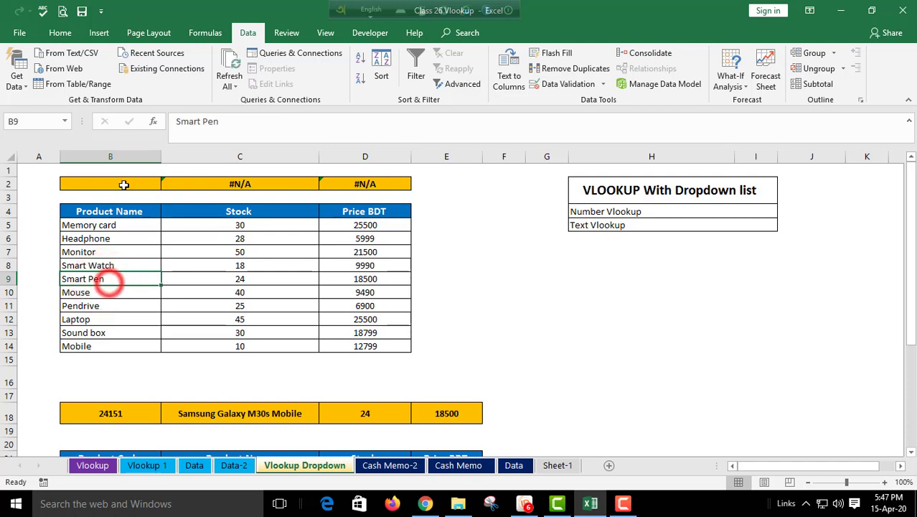
pyautogui.click(126, 184)
pyautogui.click(117, 280)
pyautogui.hotkey('ctrl', 'c')
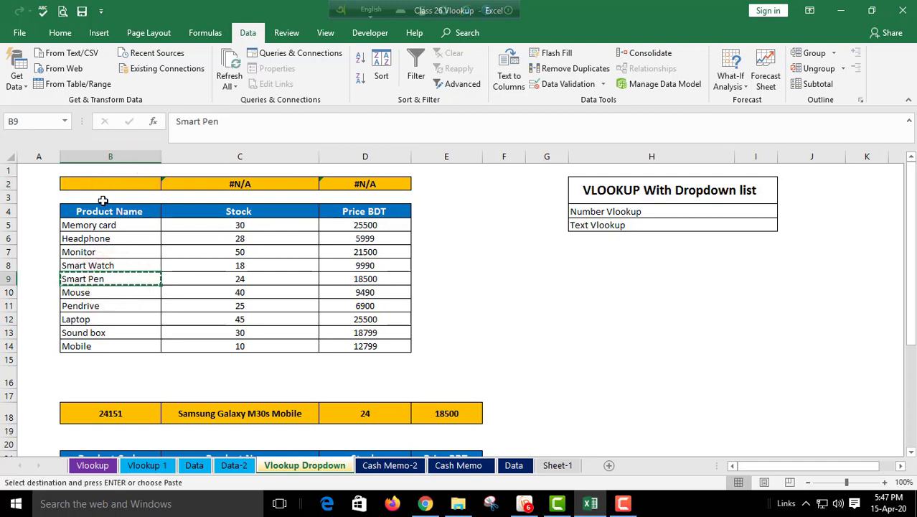
pyautogui.click(110, 183)
pyautogui.hotkey('ctrl', 'v')
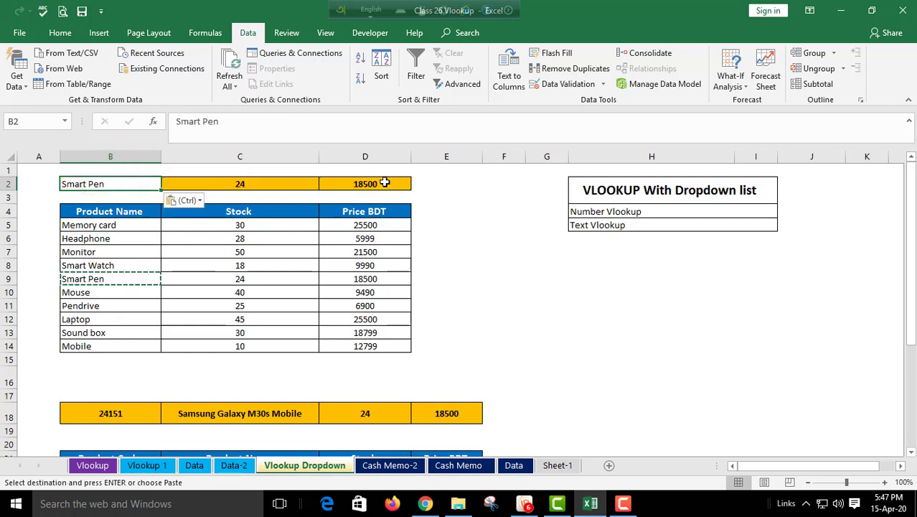
# Step: Clear B2 and compare the stock formula in C2 with the price formula in D2
pyautogui.click(112, 252)
pyautogui.click(101, 182)
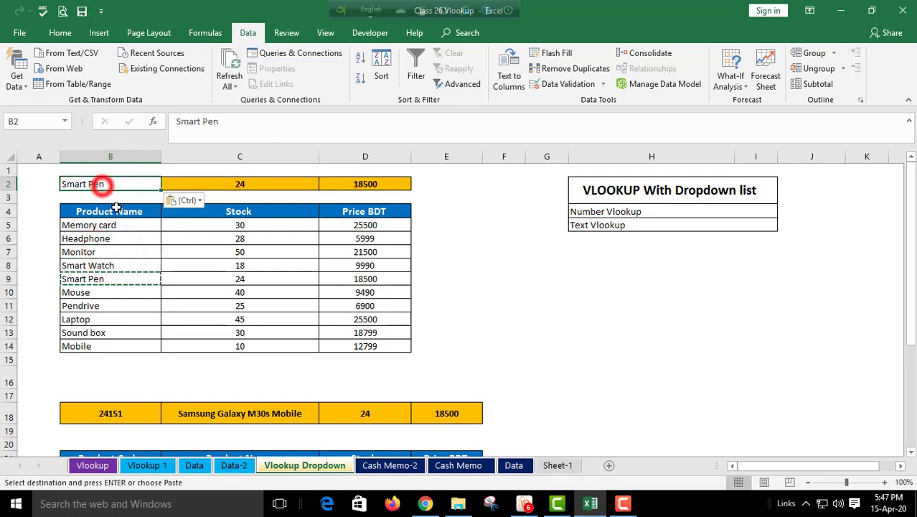
pyautogui.press('Delete')
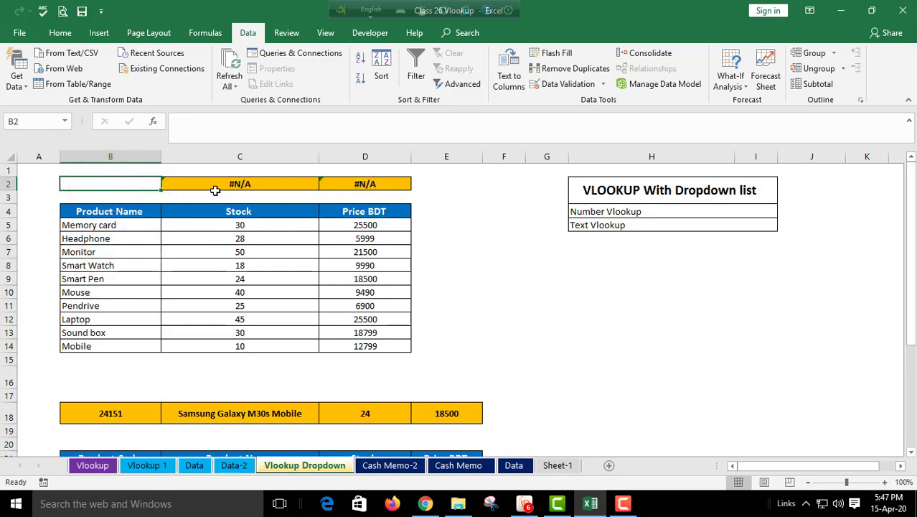
pyautogui.click(263, 182)
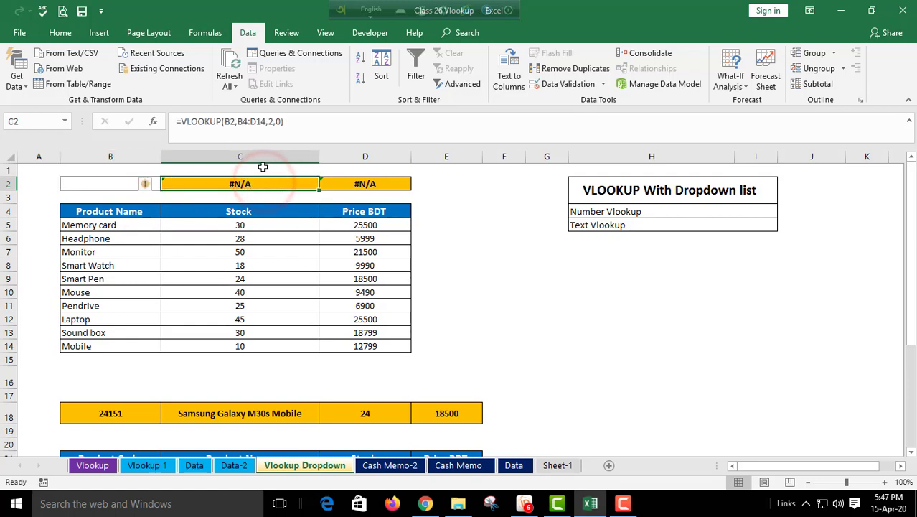
pyautogui.click(366, 185)
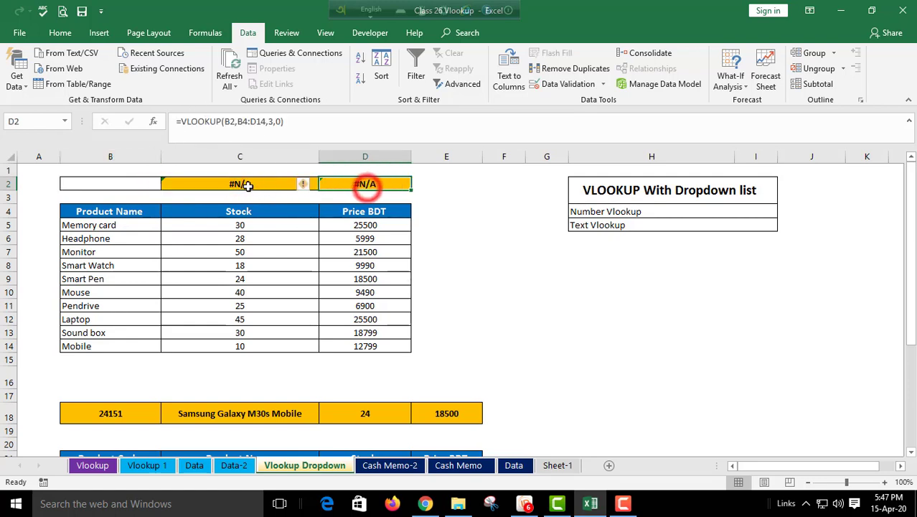
pyautogui.click(244, 184)
pyautogui.click(361, 183)
pyautogui.click(263, 183)
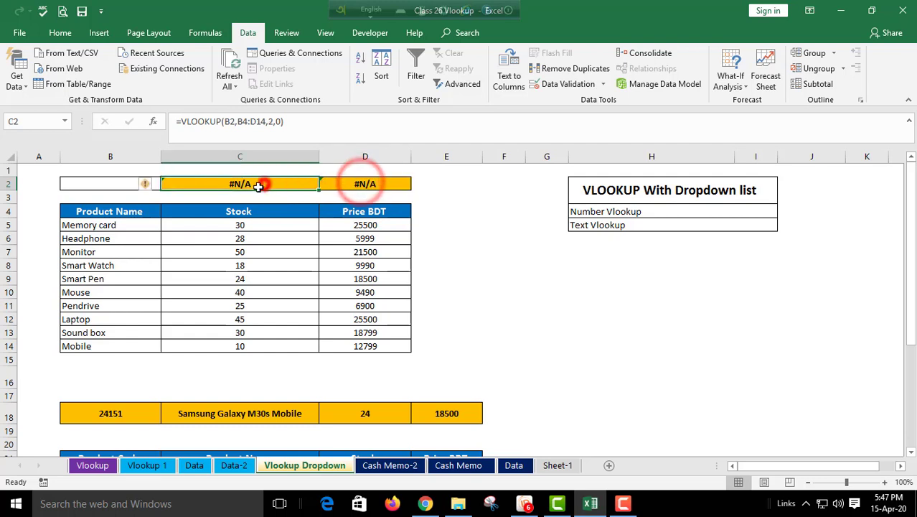
pyautogui.click(262, 265)
pyautogui.click(120, 185)
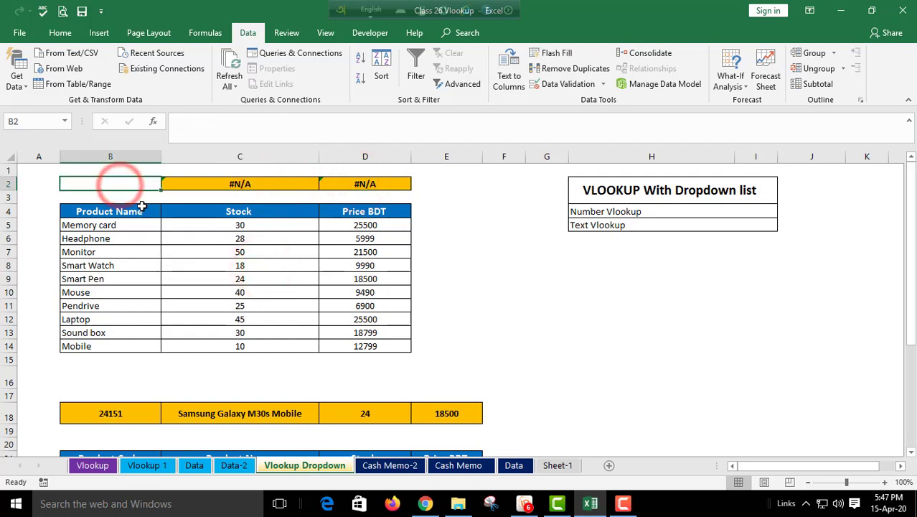
pyautogui.click(246, 181)
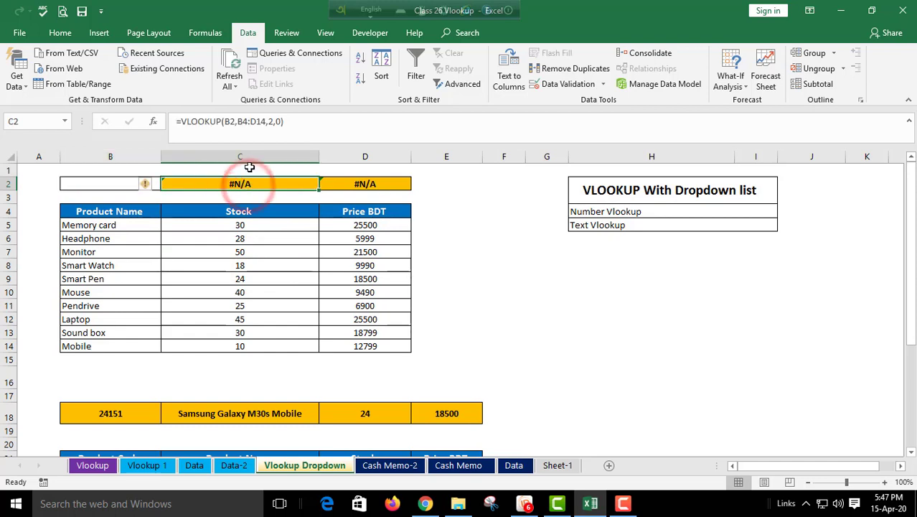
pyautogui.click(370, 184)
pyautogui.click(215, 188)
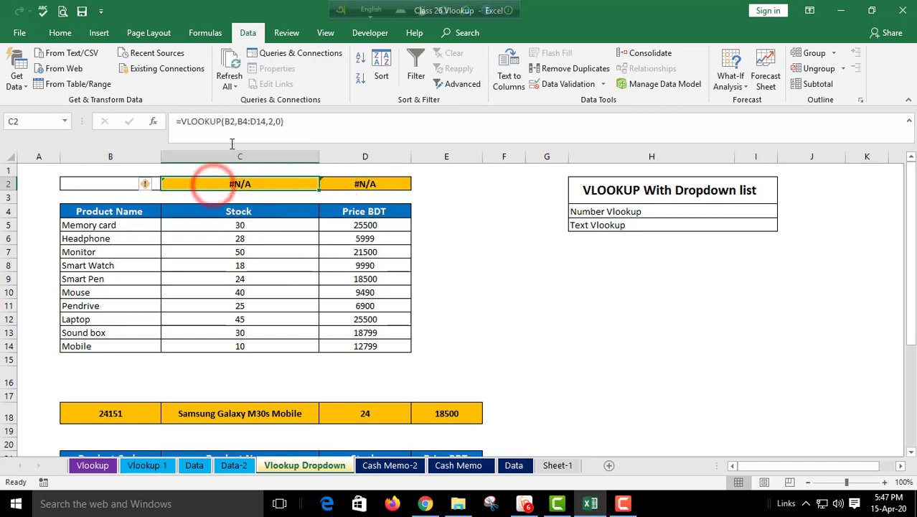
# Step: Wrap the C2 stock lookup in IFERROR(...,"") to hide #N/A
pyautogui.click(184, 122)
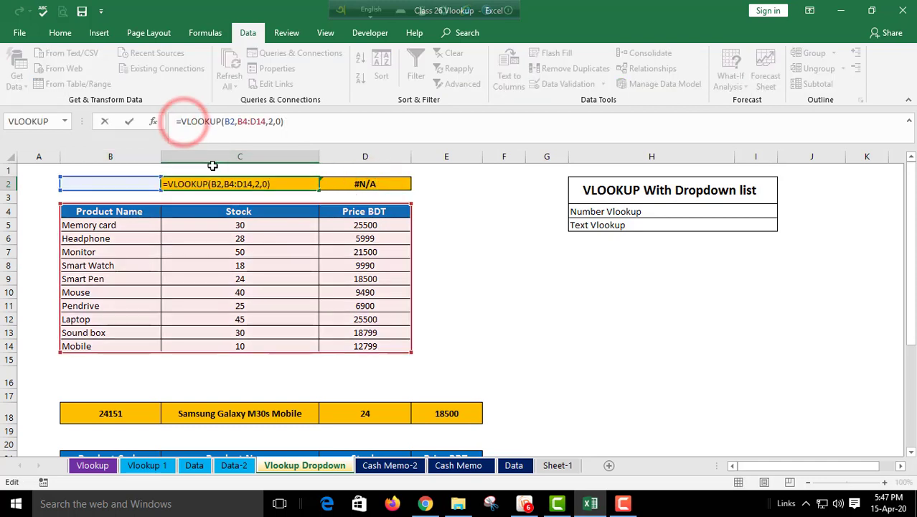
pyautogui.write('if')
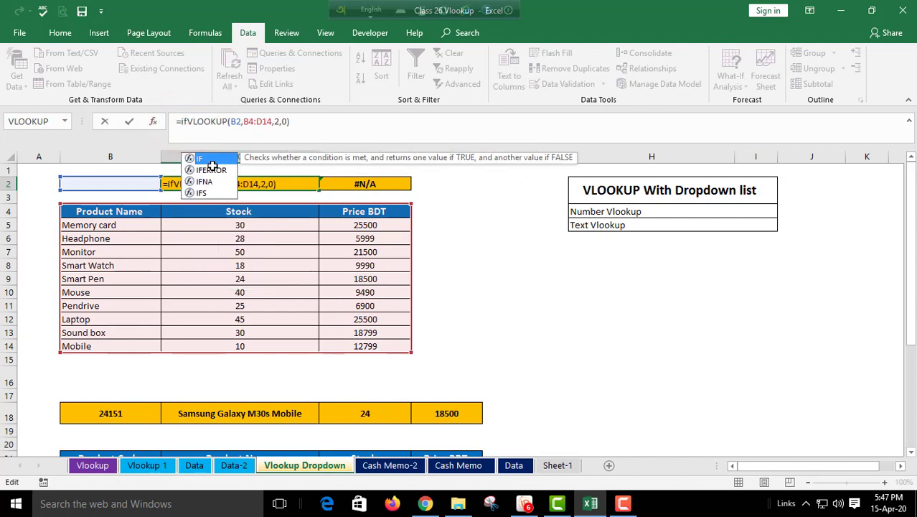
pyautogui.write('er')
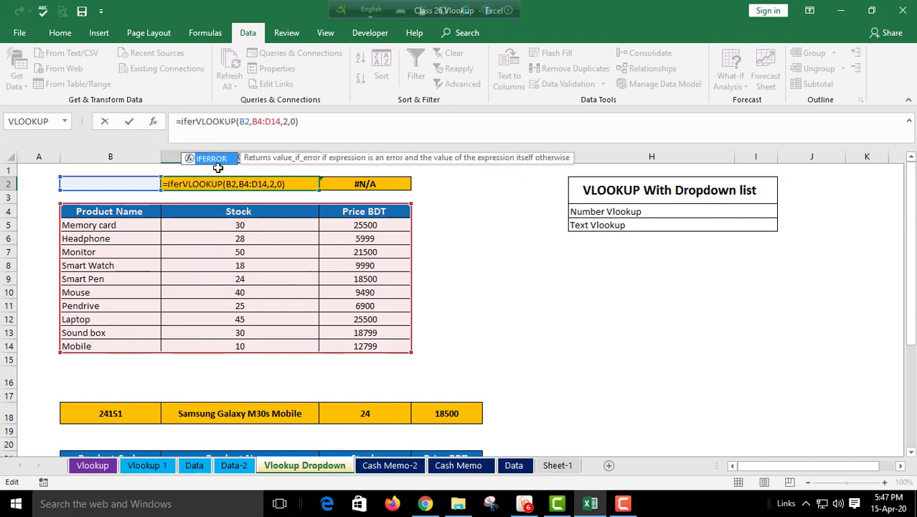
pyautogui.doubleClick(215, 159)
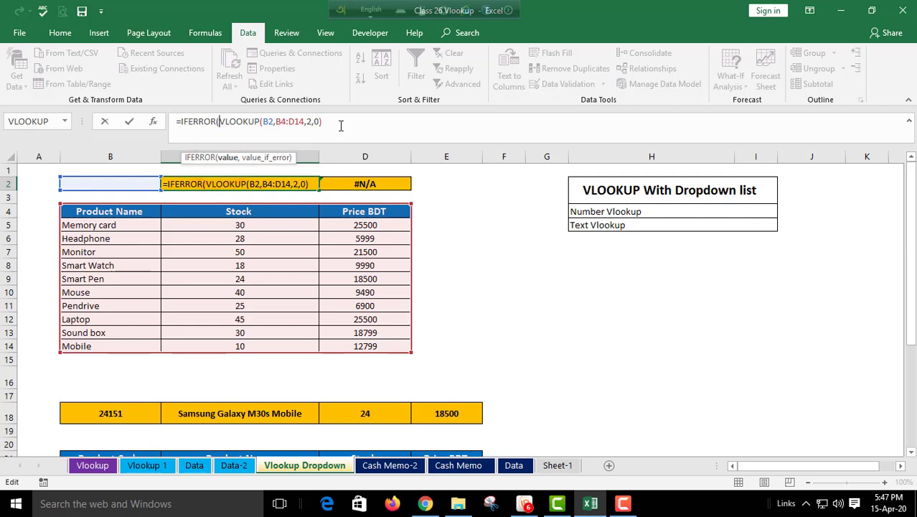
pyautogui.write(',')
pyautogui.write('"")')
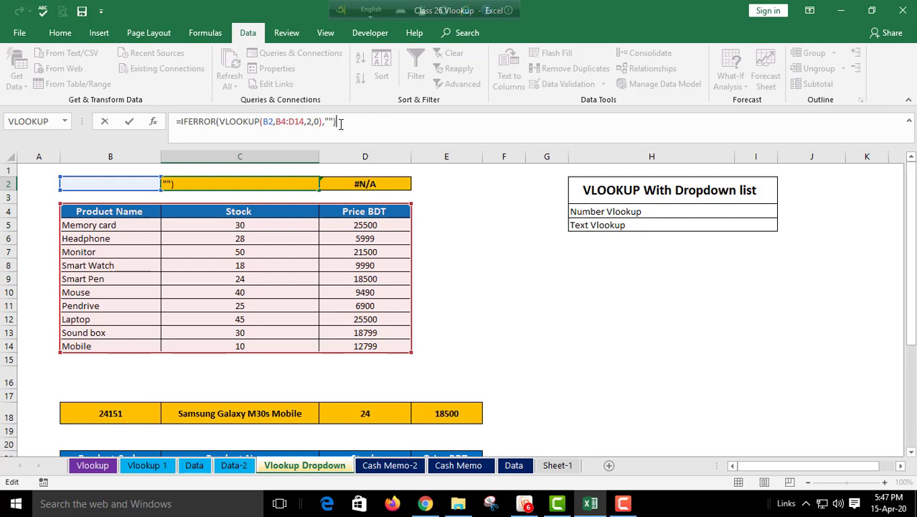
pyautogui.hotkey('ctrl', 'Return')
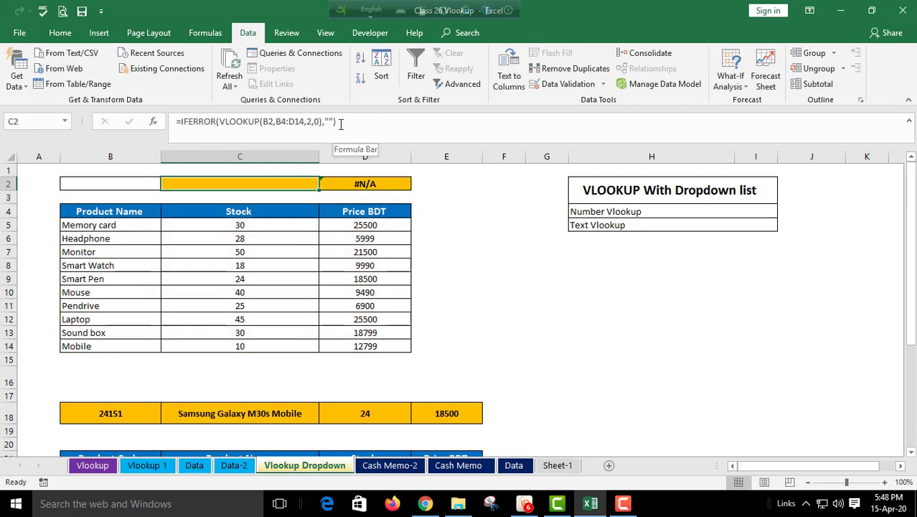
# Step: Copy the IFERROR formula from C2 across C2:D2 and check row 2
pyautogui.hotkey('ctrl', 'c')
pyautogui.hotkey('shift', 'Right')
pyautogui.hotkey('ctrl', 'v')
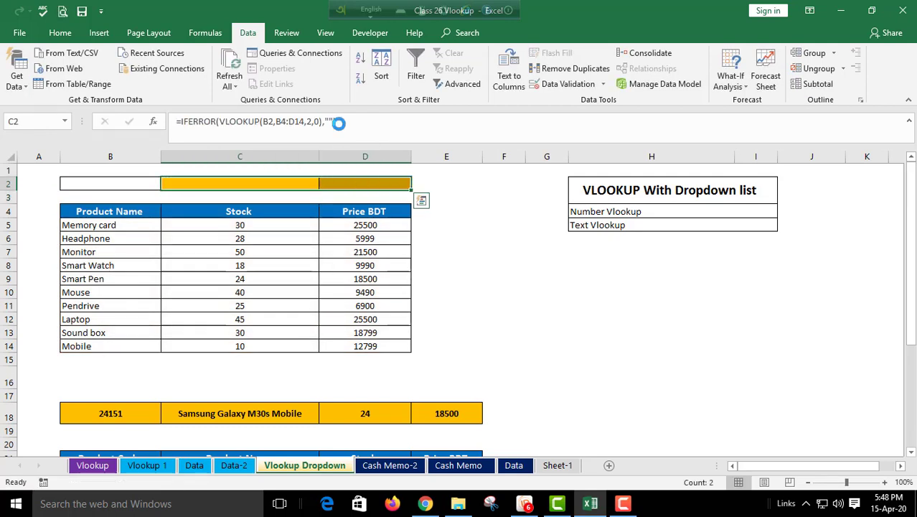
pyautogui.press('Left')
pyautogui.press('Right')
pyautogui.press('Right')
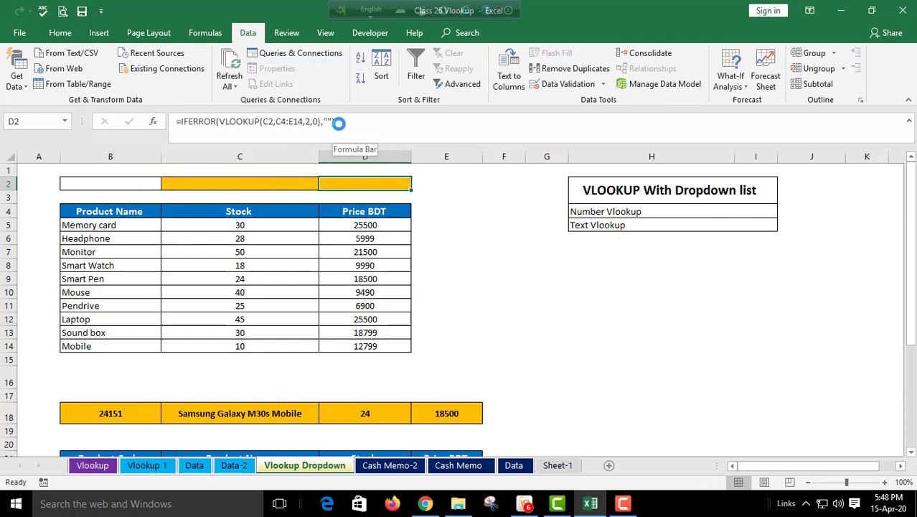
pyautogui.press('Left')
pyautogui.press('Left')
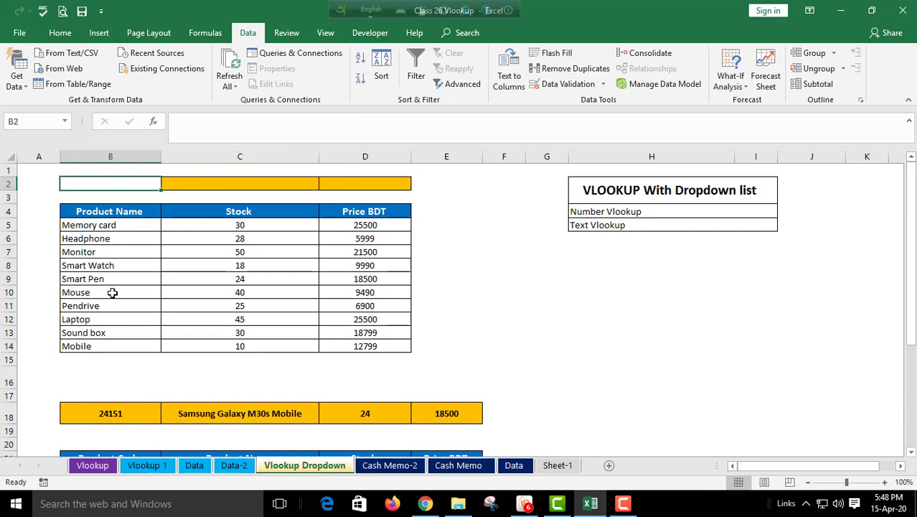
# Step: Paste Mouse from B10 into B2 to test the stock and price lookups
pyautogui.click(104, 292)
pyautogui.hotkey('ctrl', 'c')
pyautogui.click(115, 182)
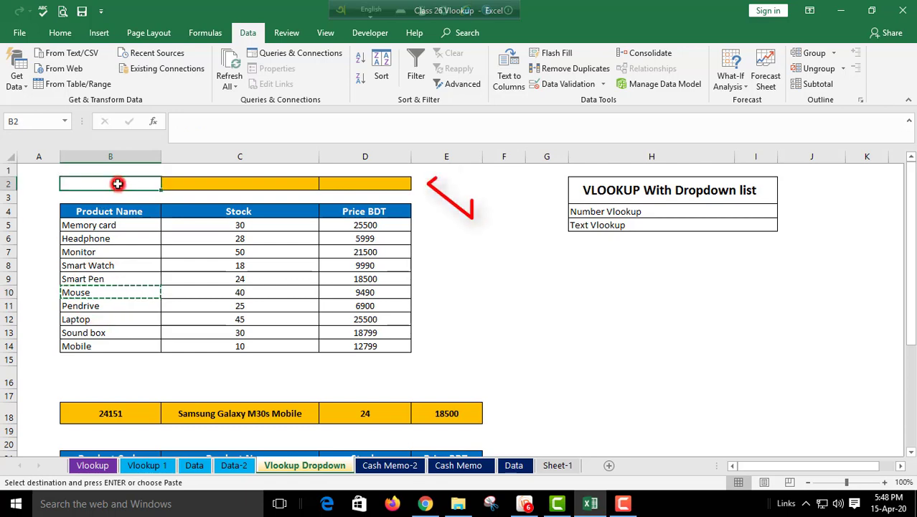
pyautogui.hotkey('ctrl', 'v')
pyautogui.click(137, 288)
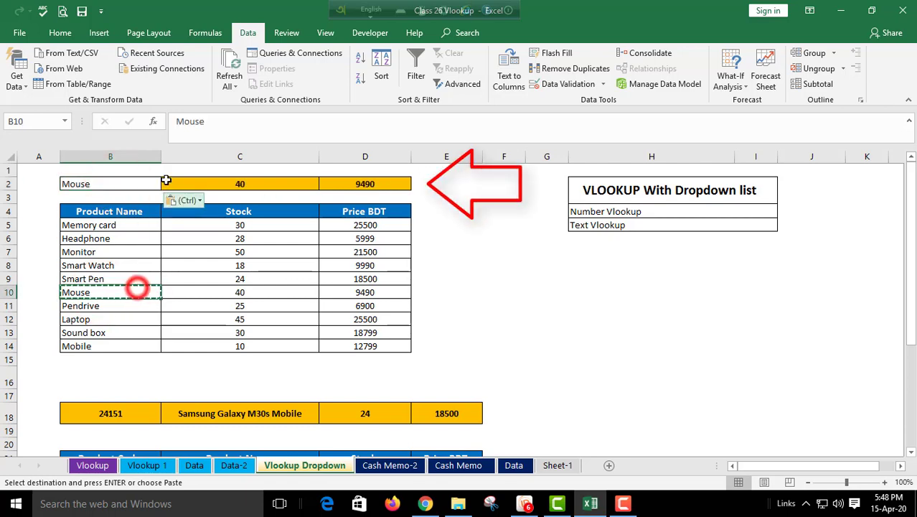
# Step: Review the product-code table and the D18 stock lookup for code 24151
pyautogui.scroll(-3, 210, 305)
pyautogui.scroll(-1, 210, 304)
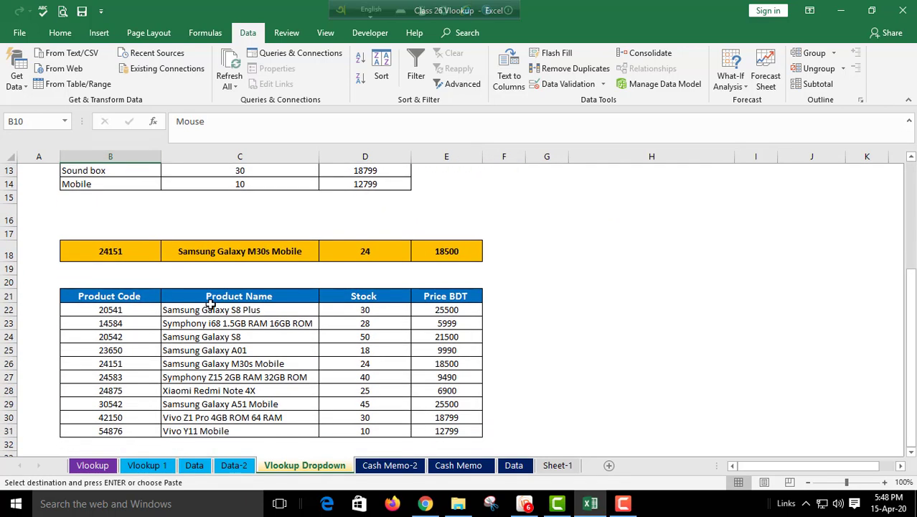
pyautogui.scroll(4, 212, 303)
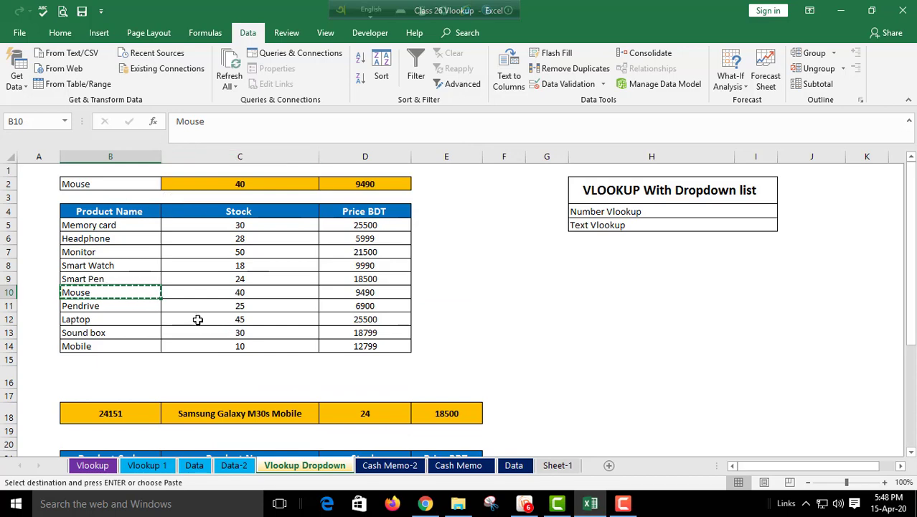
pyautogui.scroll(-6, 196, 318)
pyautogui.click(136, 305)
pyautogui.scroll(2, 136, 305)
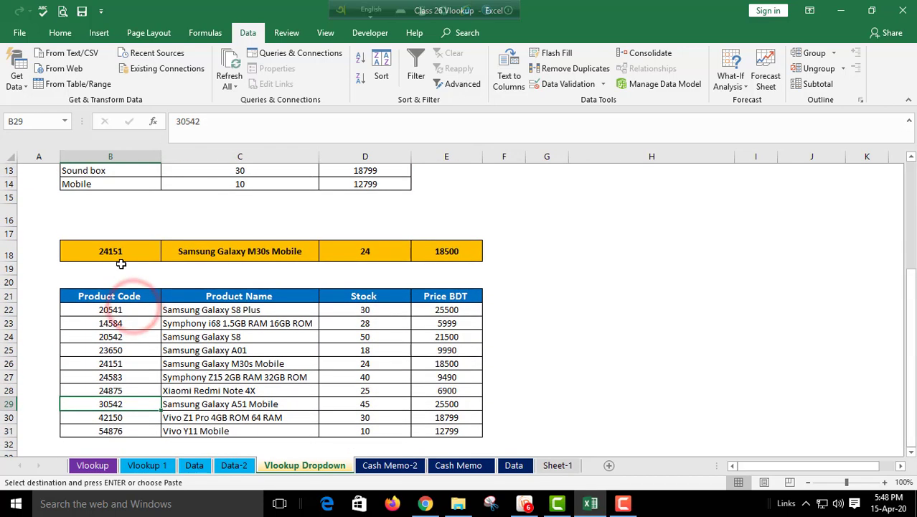
pyautogui.click(114, 251)
pyautogui.click(371, 254)
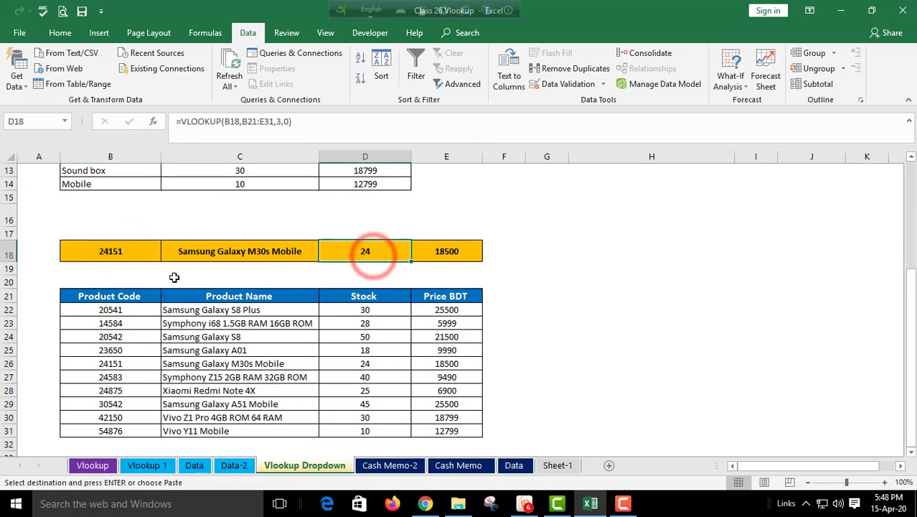
pyautogui.scroll(4, 124, 262)
pyautogui.scroll(-2, 174, 360)
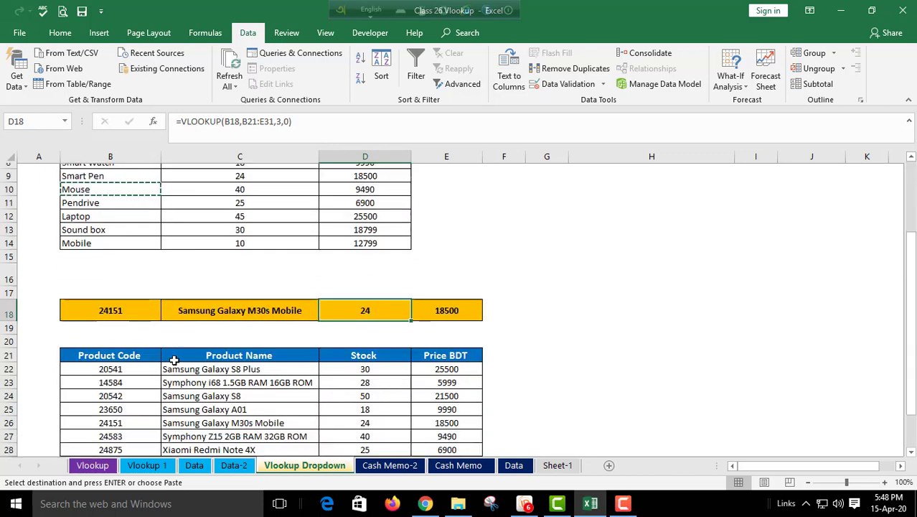
pyautogui.scroll(-2, 172, 300)
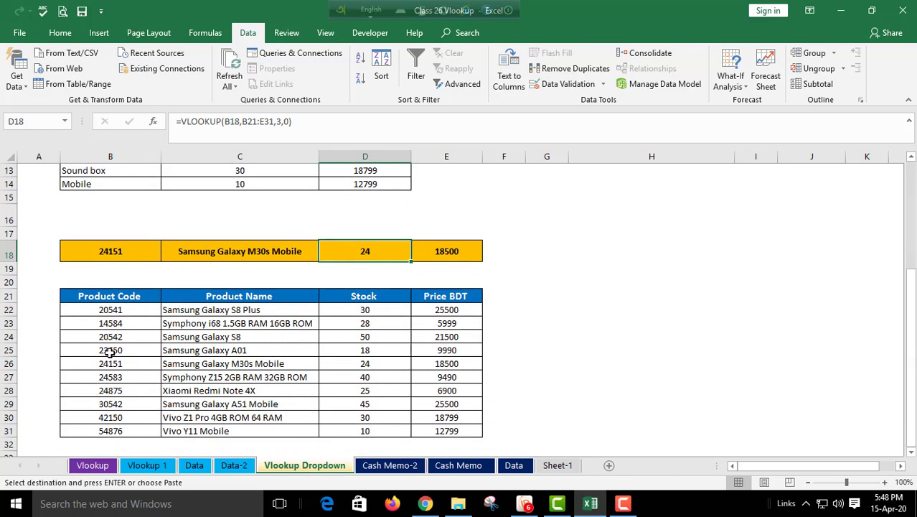
pyautogui.scroll(2, 111, 351)
pyautogui.scroll(-1, 134, 352)
pyautogui.click(360, 376)
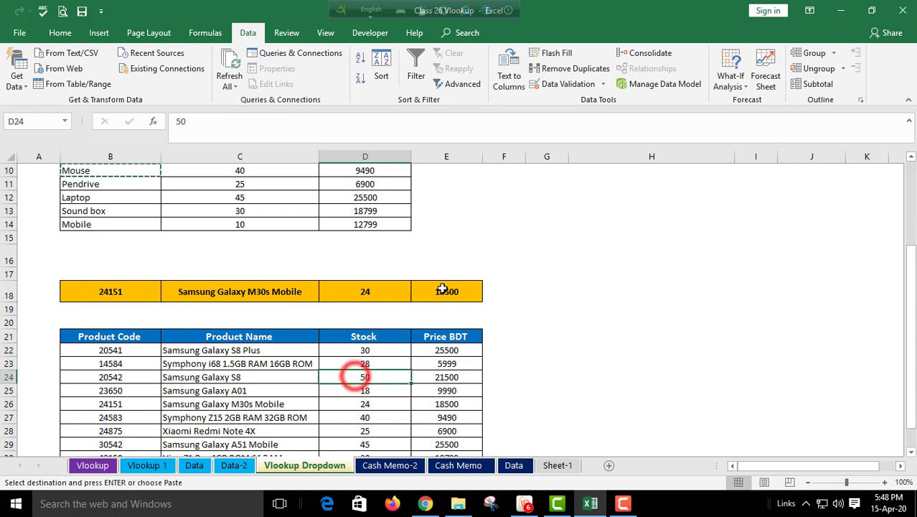
# Step: Start a formula in price cell E18, then cancel the edit
pyautogui.click(443, 289)
pyautogui.write('=')
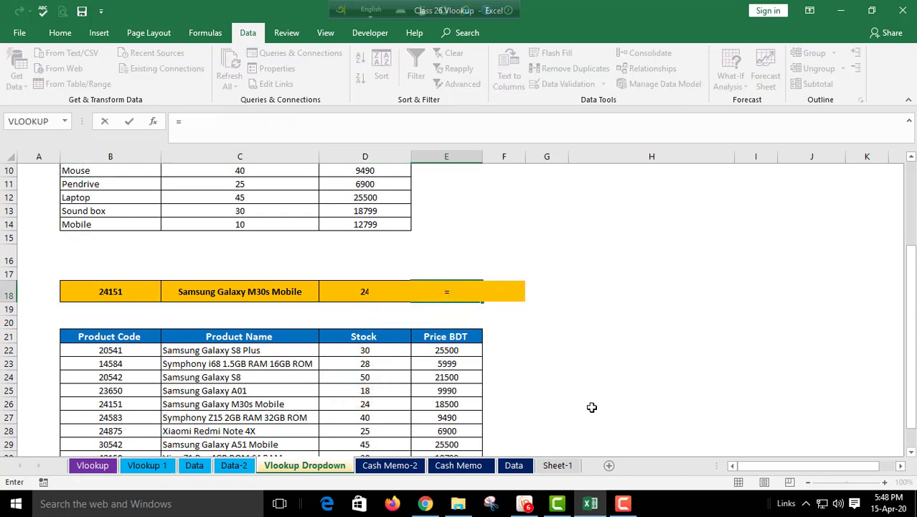
pyautogui.press('Escape')
# Step: Clear E18 and begin =VLOOKUP(B18, using B18's product code as lookup value
pyautogui.press('Delete')
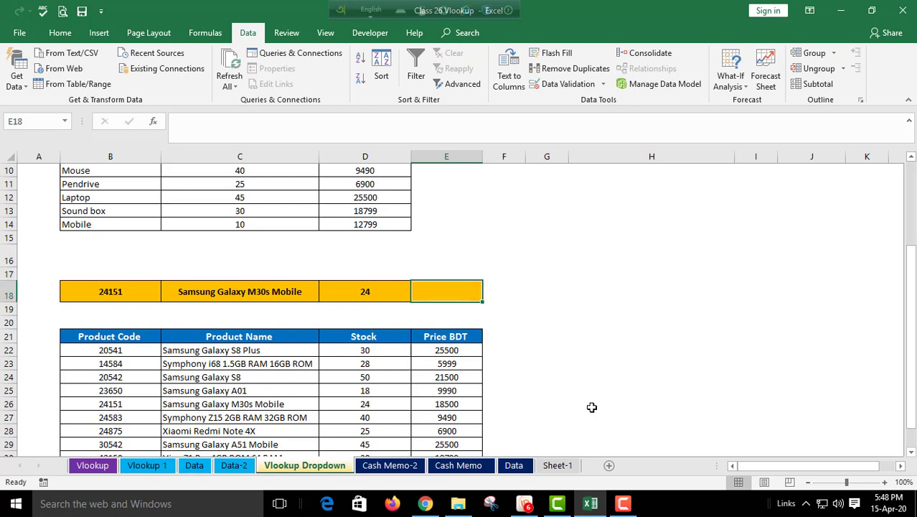
pyautogui.write('=')
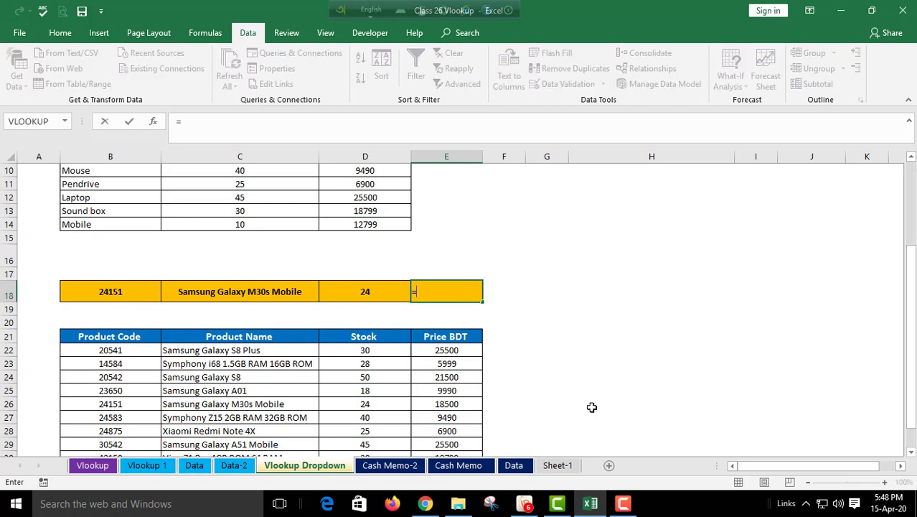
pyautogui.write('vl')
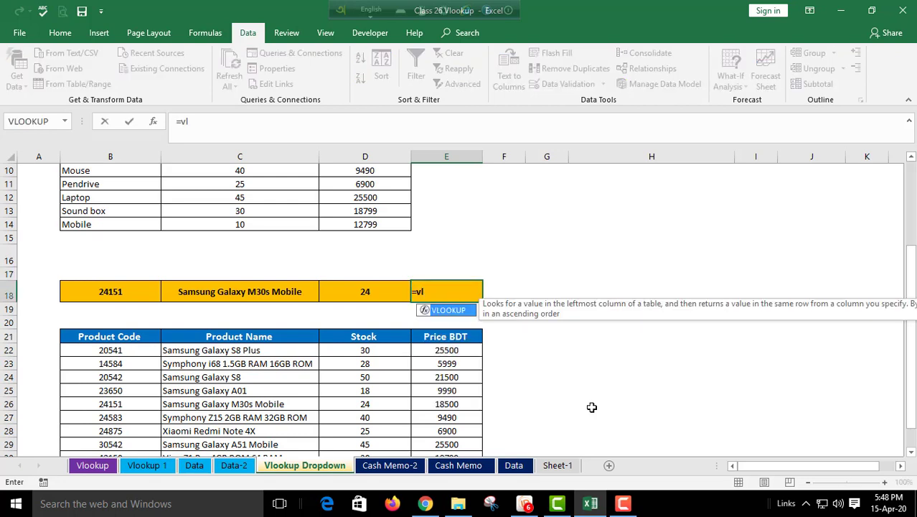
pyautogui.press('Tab')
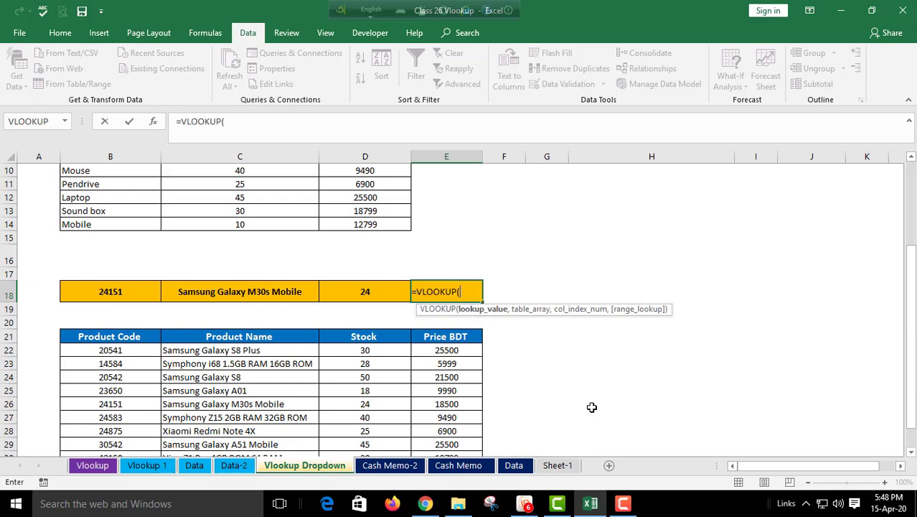
pyautogui.press('BackSpace')
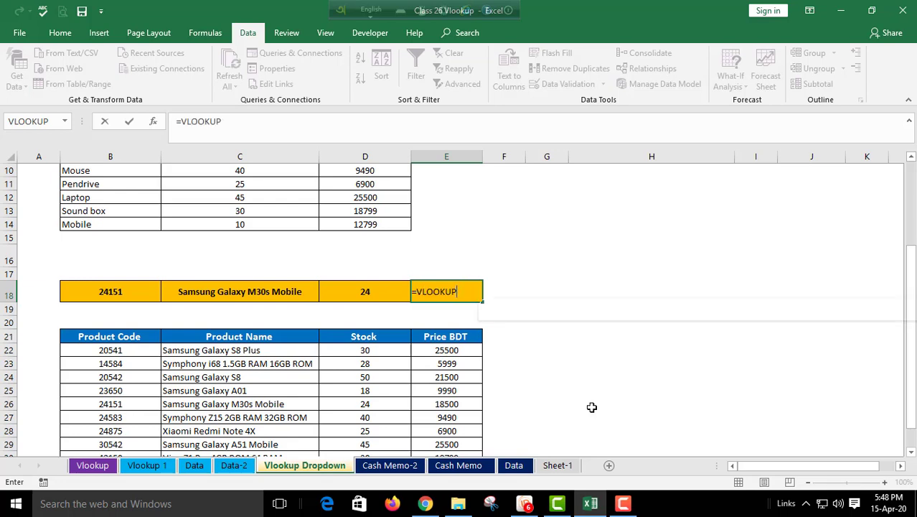
pyautogui.press('BackSpace')
pyautogui.press('BackSpace')
pyautogui.press('BackSpace')
pyautogui.press('BackSpace')
pyautogui.press('BackSpace')
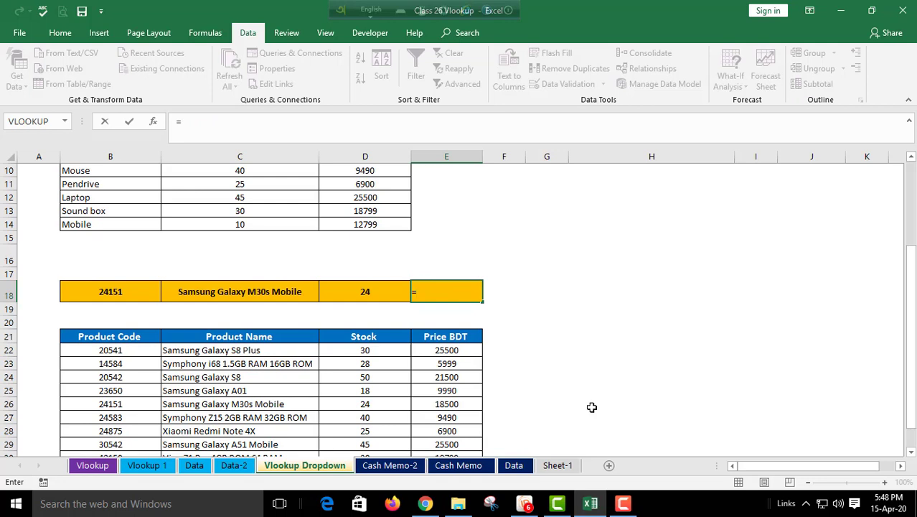
pyautogui.write('vl')
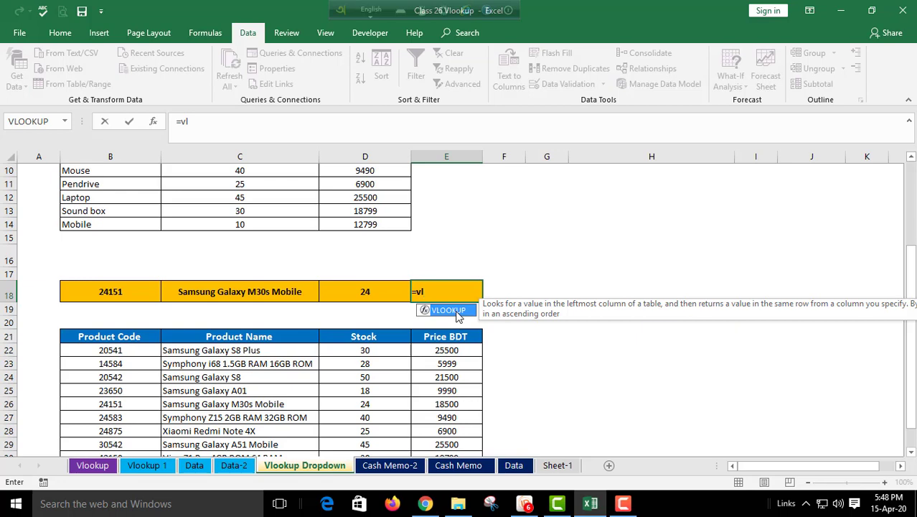
pyautogui.doubleClick(457, 313)
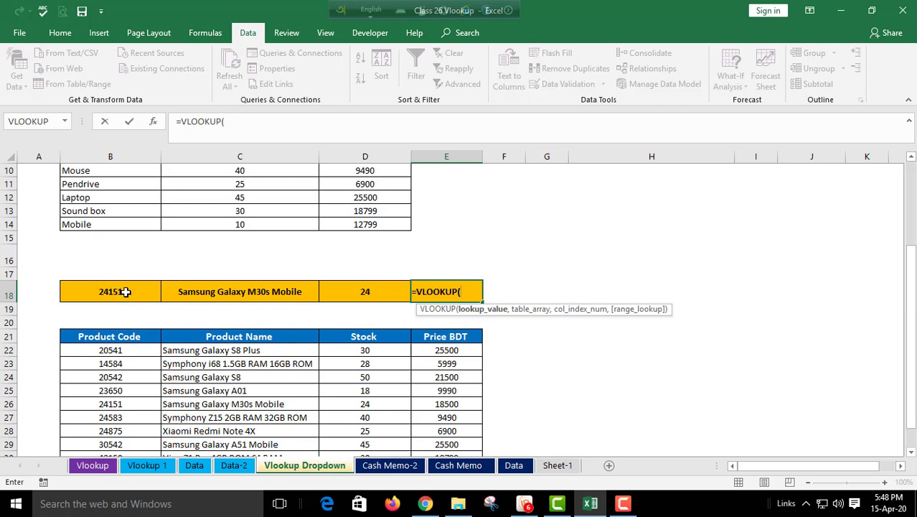
pyautogui.click(125, 292)
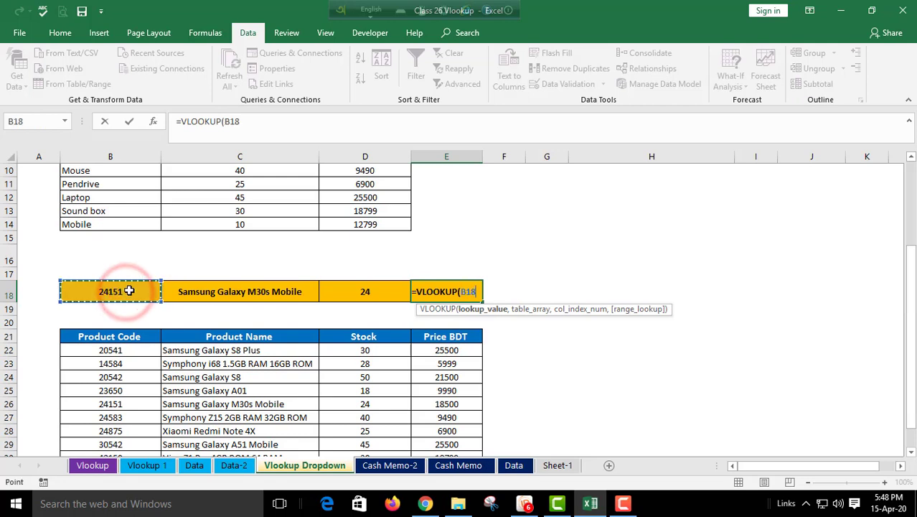
pyautogui.write(',')
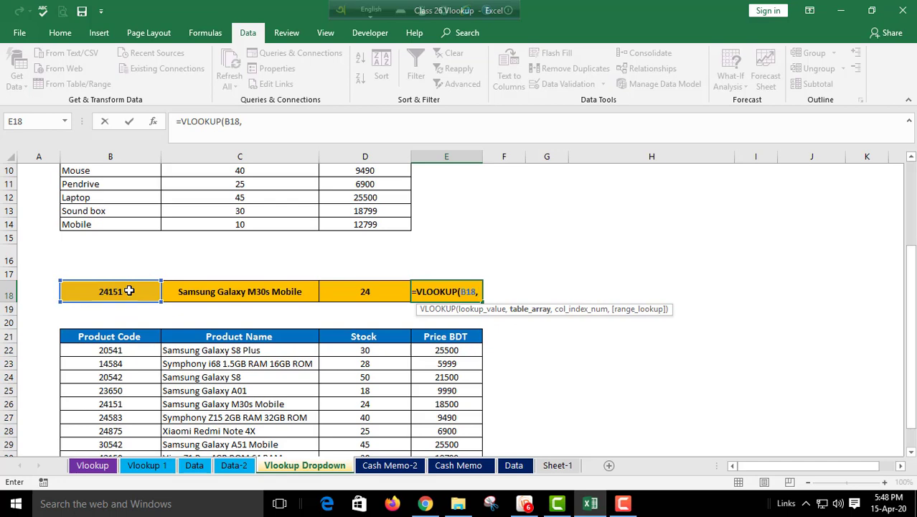
pyautogui.scroll(-2, 228, 363)
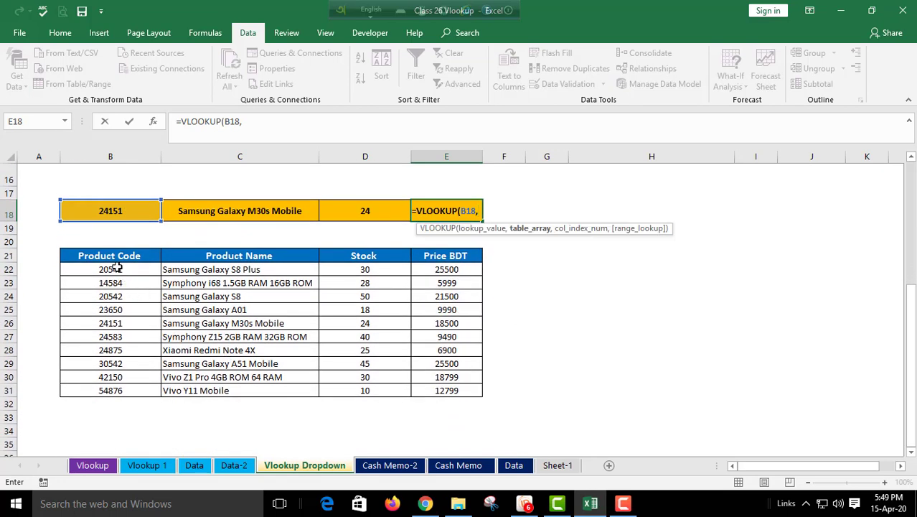
# Step: Add table range B21:E31 and column index 4 to the E18 VLOOKUP
pyautogui.moveTo(116, 259)
pyautogui.mouseDown()
pyautogui.moveTo(208, 268)
pyautogui.moveTo(446, 388)
pyautogui.mouseUp()
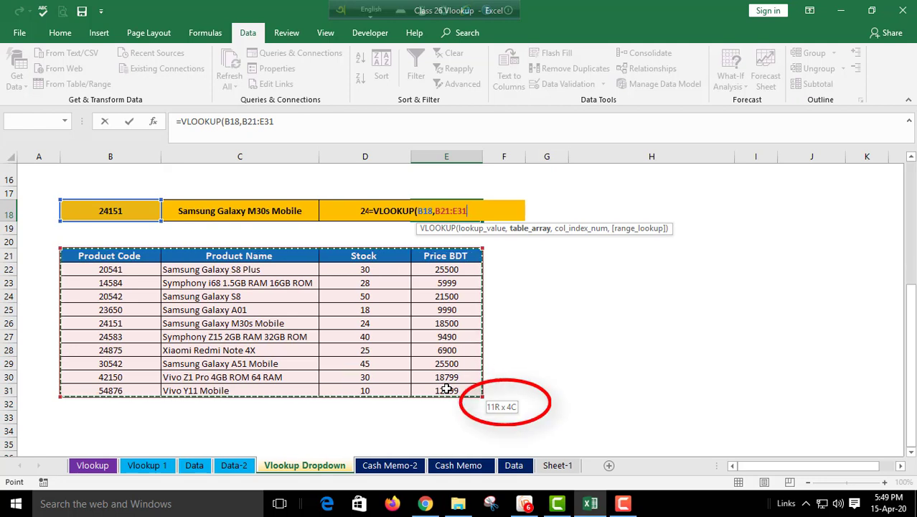
pyautogui.write(',4')
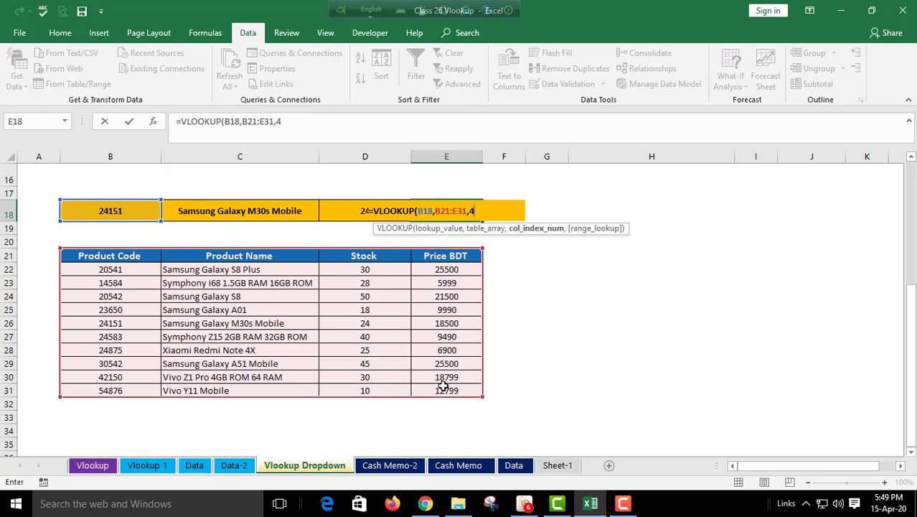
pyautogui.write(',')
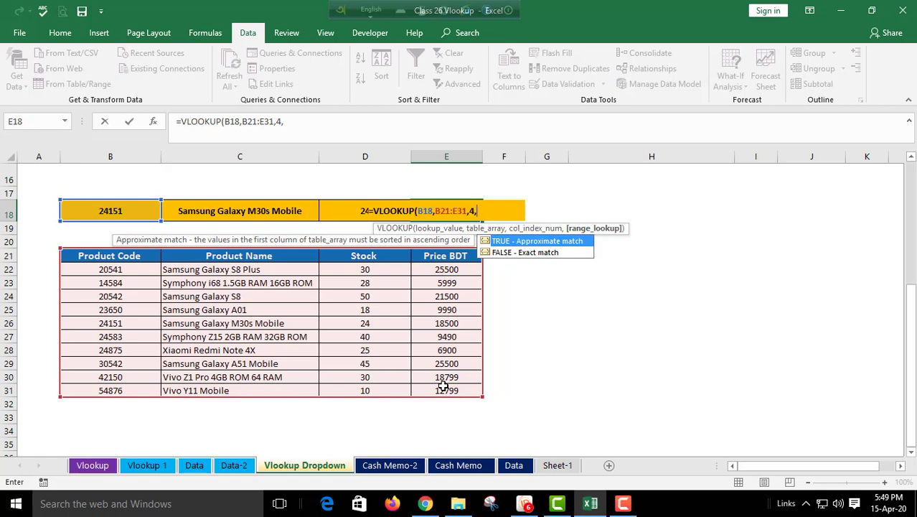
# Step: Choose FALSE for exact match and enter the E18 formula, returning 18500
pyautogui.press('Down')
pyautogui.press('Up')
pyautogui.press('Down')
pyautogui.press('Up')
pyautogui.press('Down')
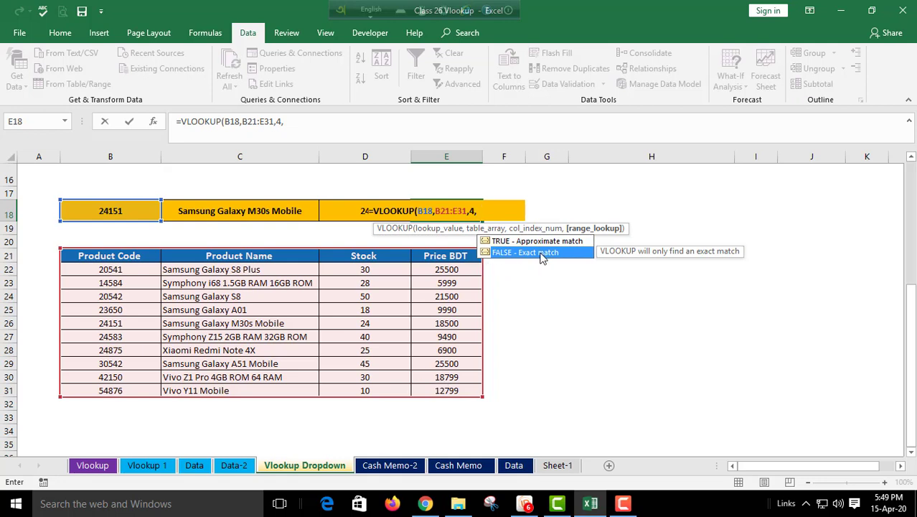
pyautogui.doubleClick(542, 257)
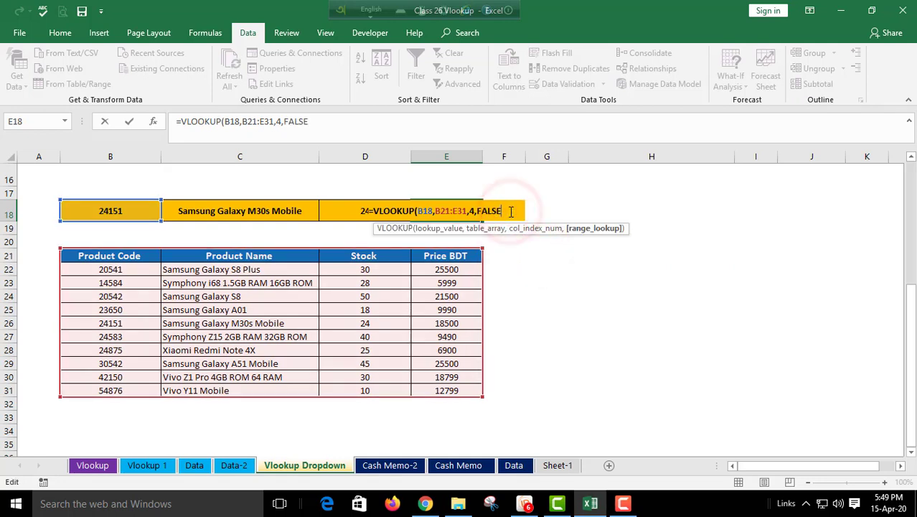
pyautogui.write(')')
pyautogui.press('Return')
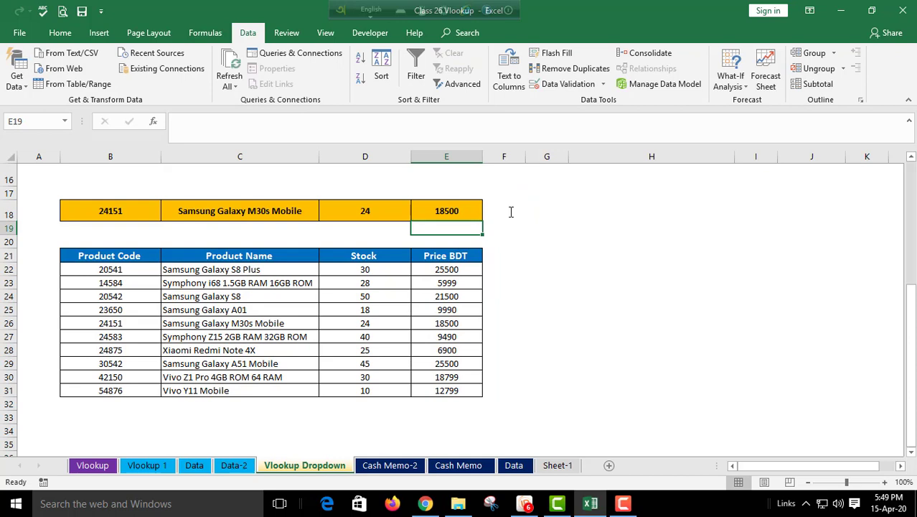
pyautogui.press('Up')
pyautogui.press('Left')
pyautogui.press('Left')
pyautogui.press('Left')
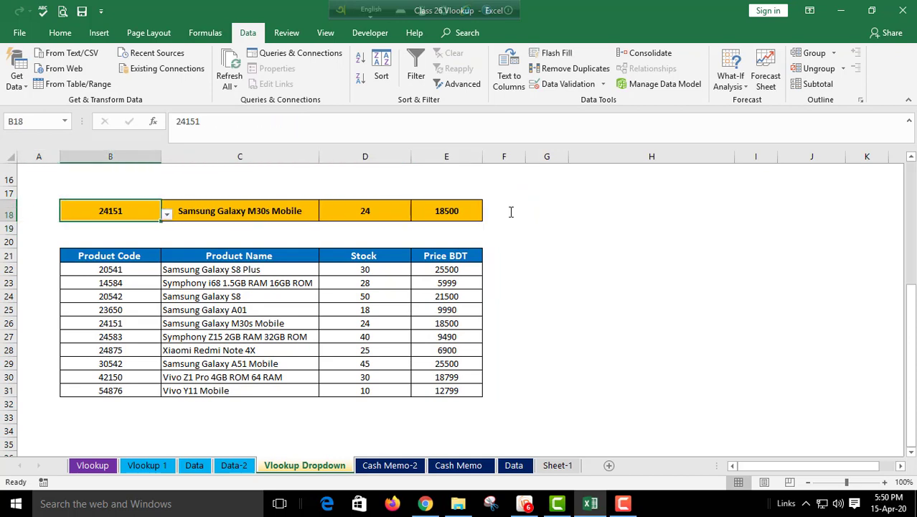
pyautogui.click(169, 214)
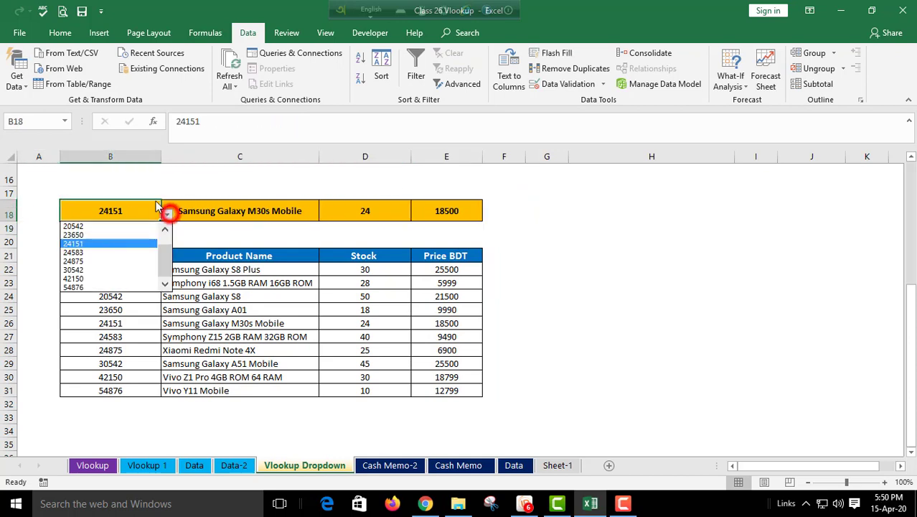
pyautogui.click(84, 270)
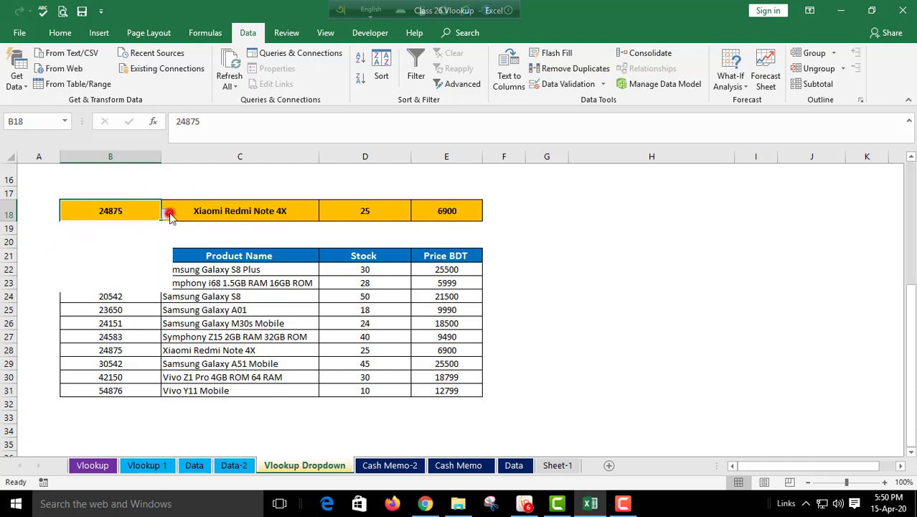
pyautogui.click(167, 214)
pyautogui.click(85, 259)
pyautogui.scroll(2, 105, 251)
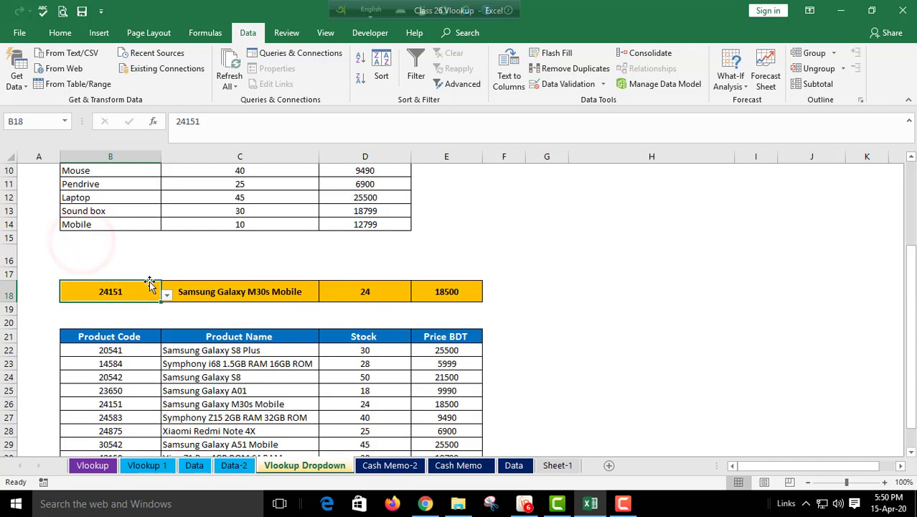
pyautogui.scroll(2, 213, 284)
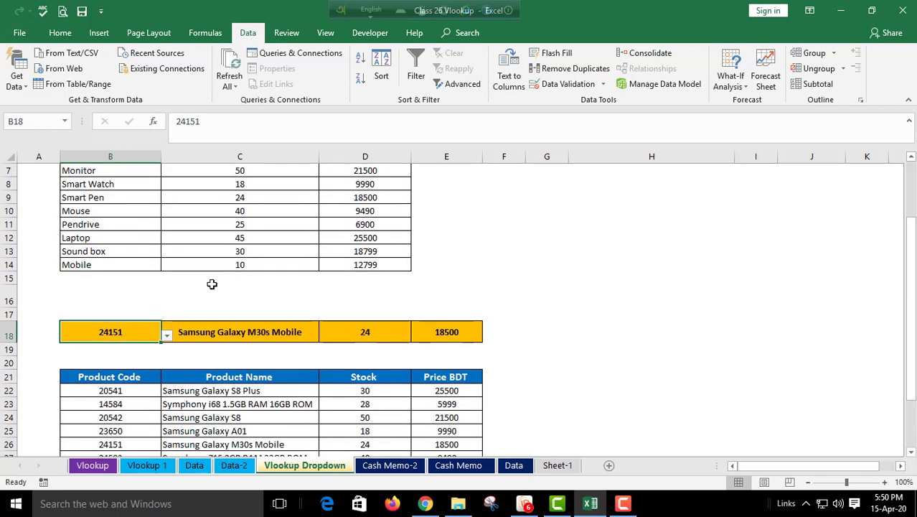
pyautogui.scroll(1, 219, 291)
pyautogui.click(230, 303)
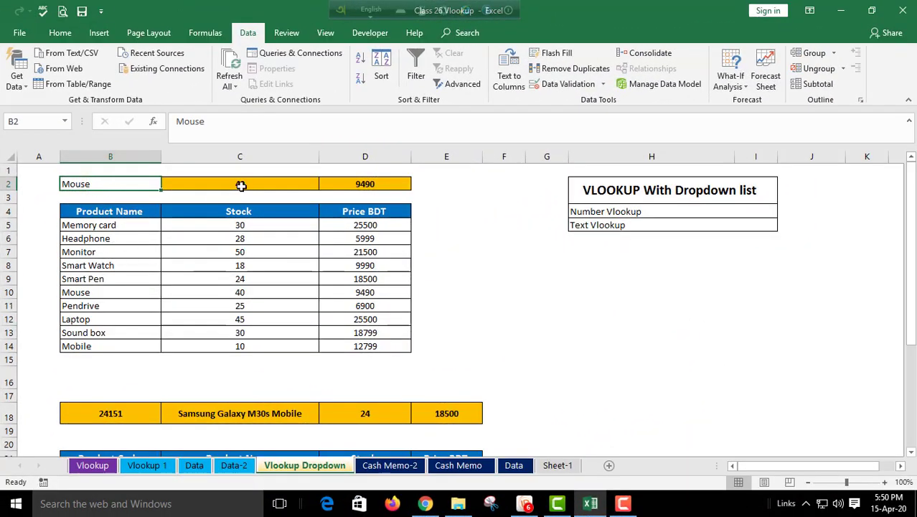
# Step: Delete Mouse from B2, then select the product names in B5:B14
pyautogui.click(241, 185)
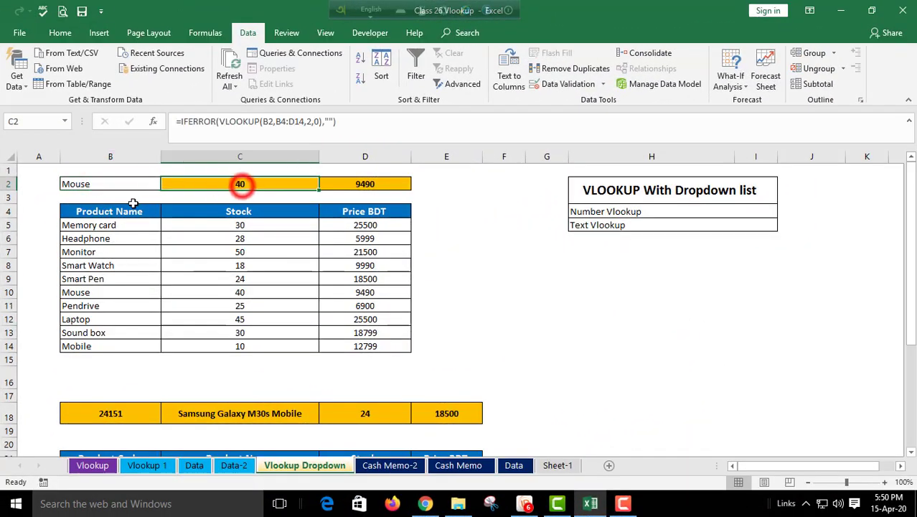
pyautogui.click(118, 185)
pyautogui.press('Delete')
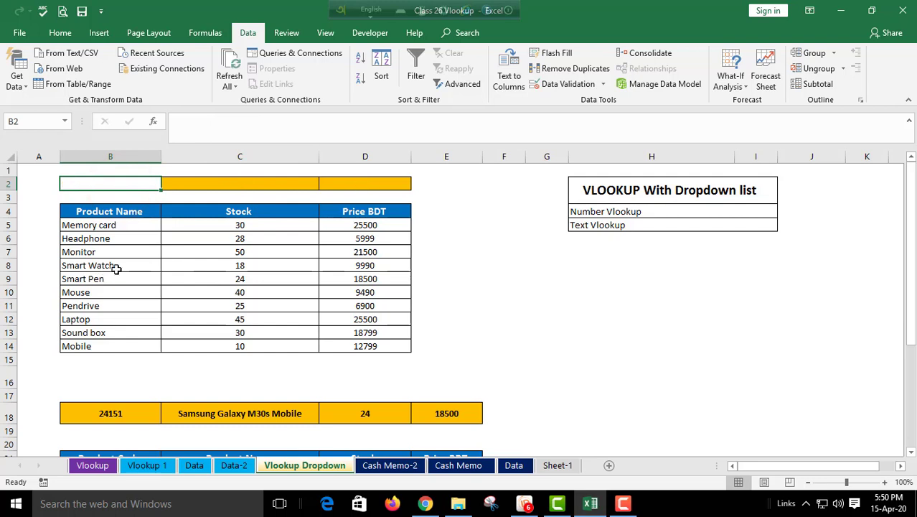
pyautogui.click(118, 266)
pyautogui.click(127, 182)
pyautogui.moveTo(107, 228); pyautogui.dragTo(120, 346)
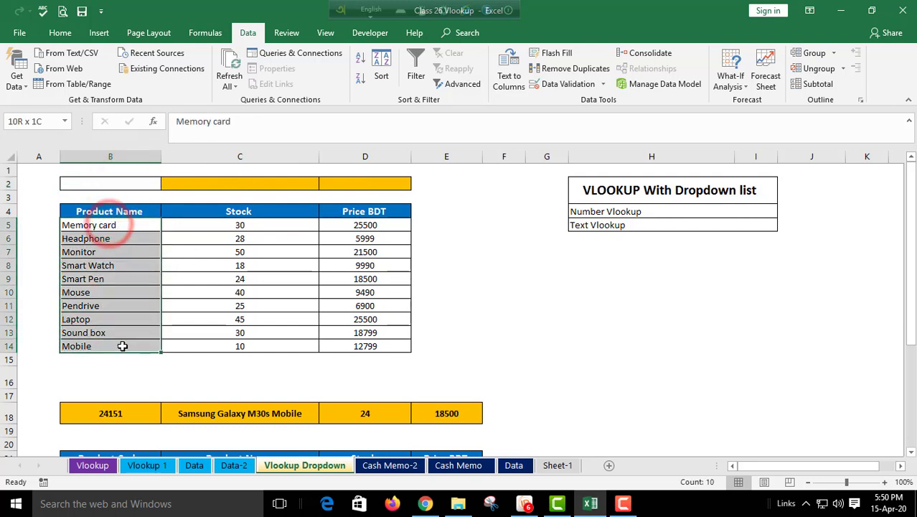
pyautogui.moveTo(114, 227); pyautogui.dragTo(118, 346)
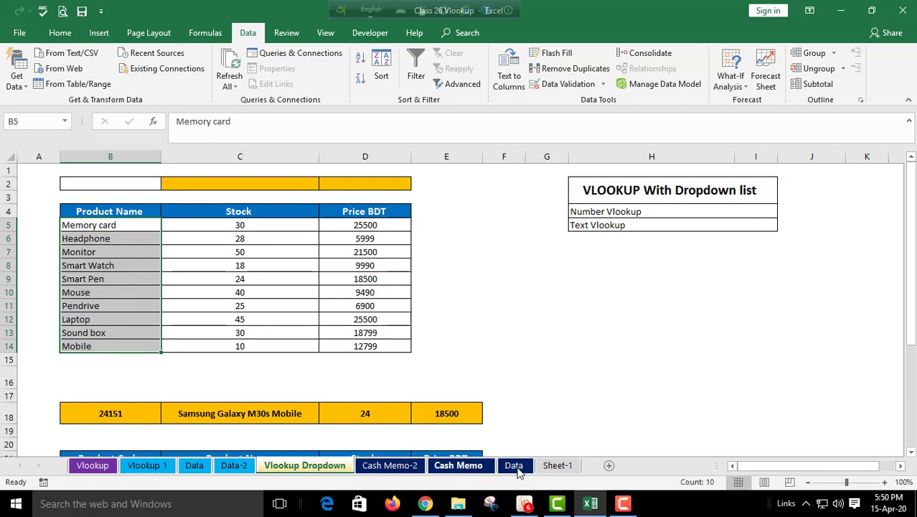
# Step: Switch to the Data sheet and review the Product Name column, noting the repeated names
pyautogui.click(513, 466)
pyautogui.scroll(-6, 411, 335)
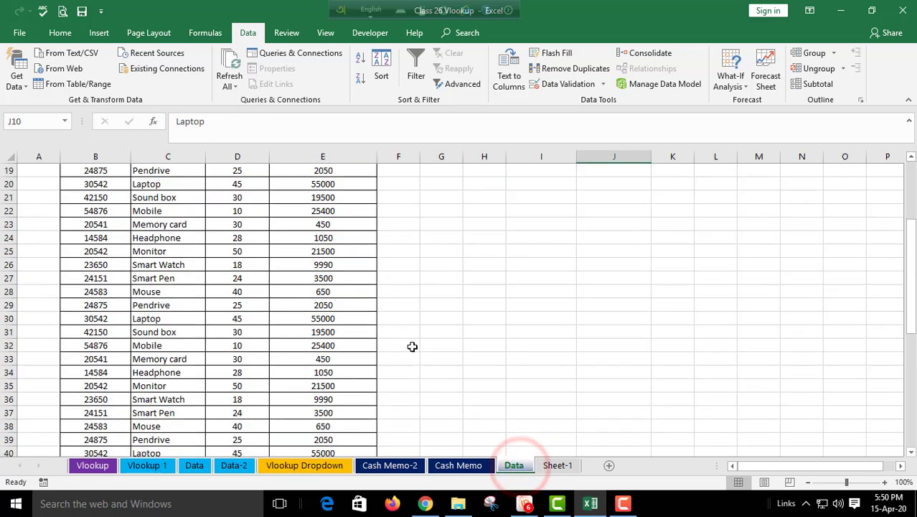
pyautogui.scroll(-4, 205, 330)
pyautogui.scroll(-9, 191, 330)
pyautogui.scroll(9, 191, 329)
pyautogui.scroll(8, 180, 321)
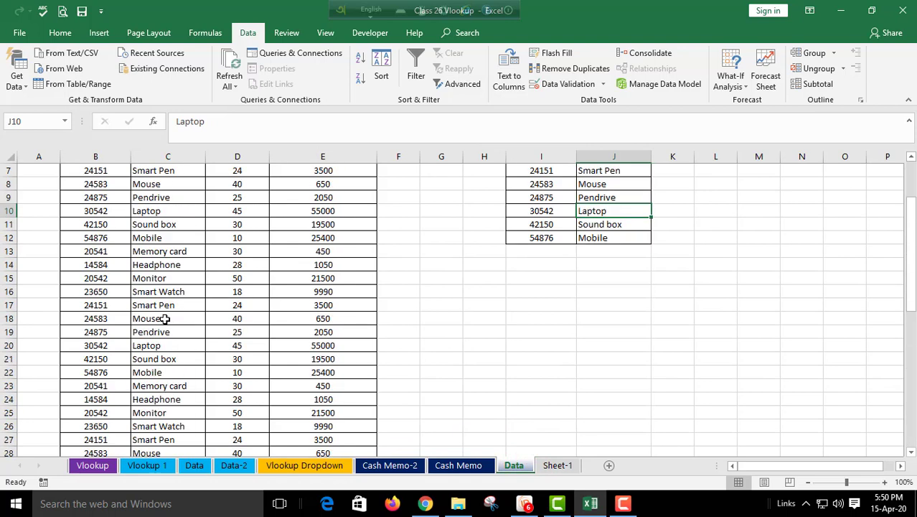
pyautogui.scroll(2, 164, 317)
pyautogui.click(173, 200)
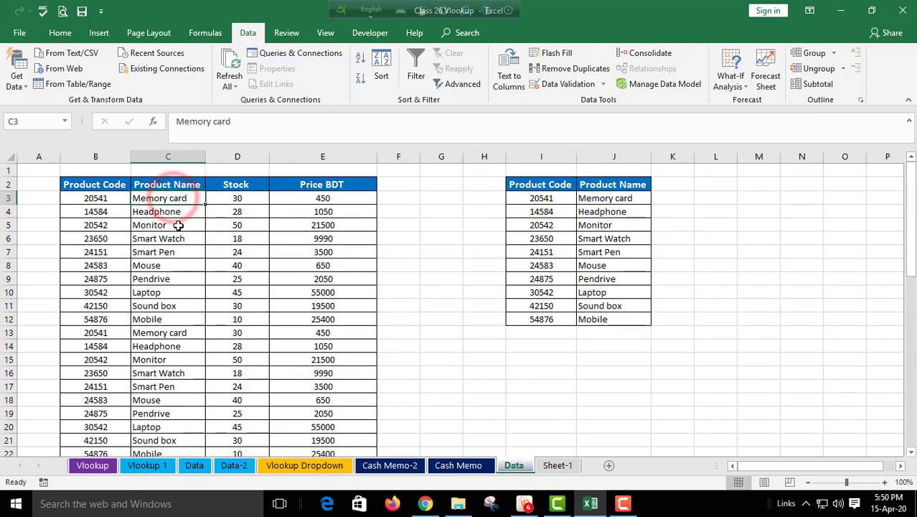
pyautogui.click(177, 225)
pyautogui.click(159, 264)
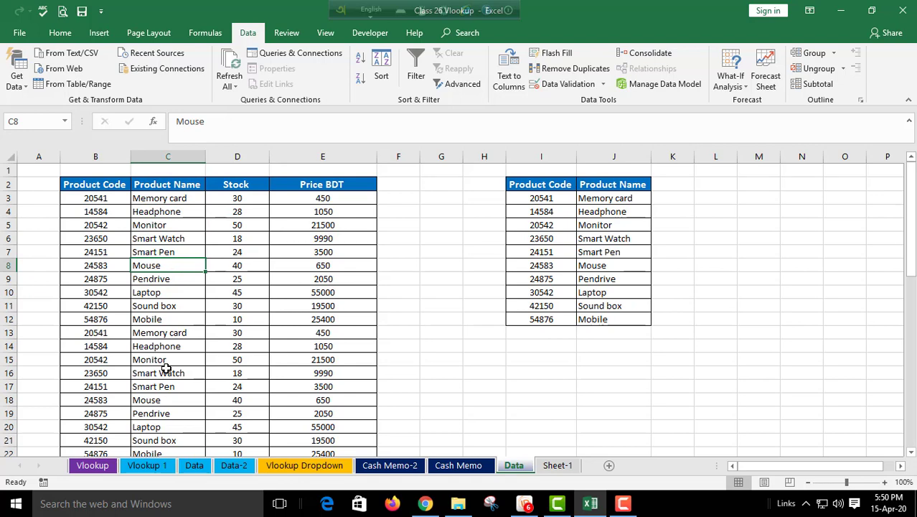
pyautogui.click(156, 347)
# Step: Copy the Product Name column C into column L and select column L
pyautogui.click(170, 156)
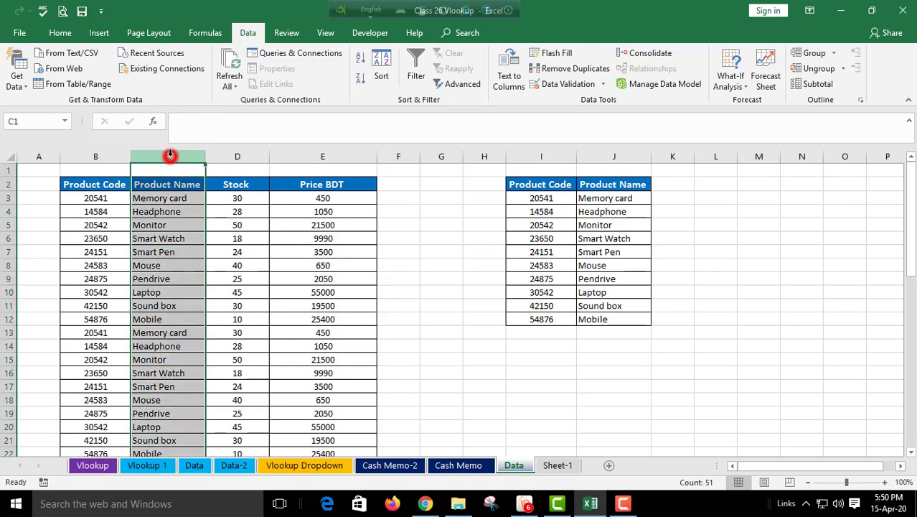
pyautogui.hotkey('ctrl', 'c')
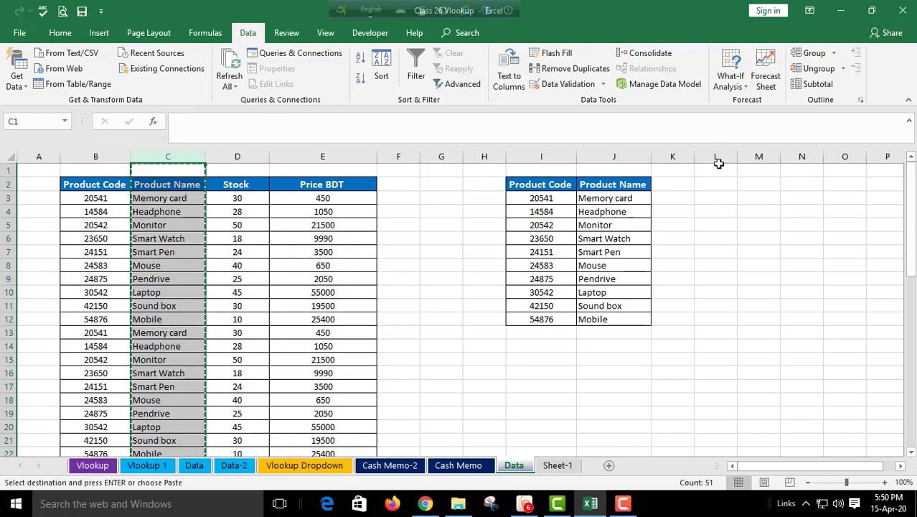
pyautogui.click(718, 164)
pyautogui.hotkey('ctrl', 'v')
pyautogui.click(775, 305)
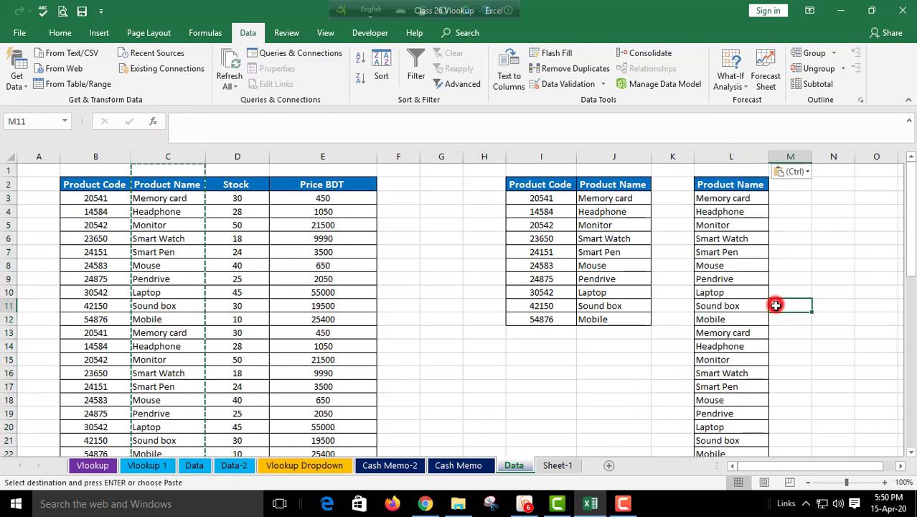
pyautogui.click(721, 224)
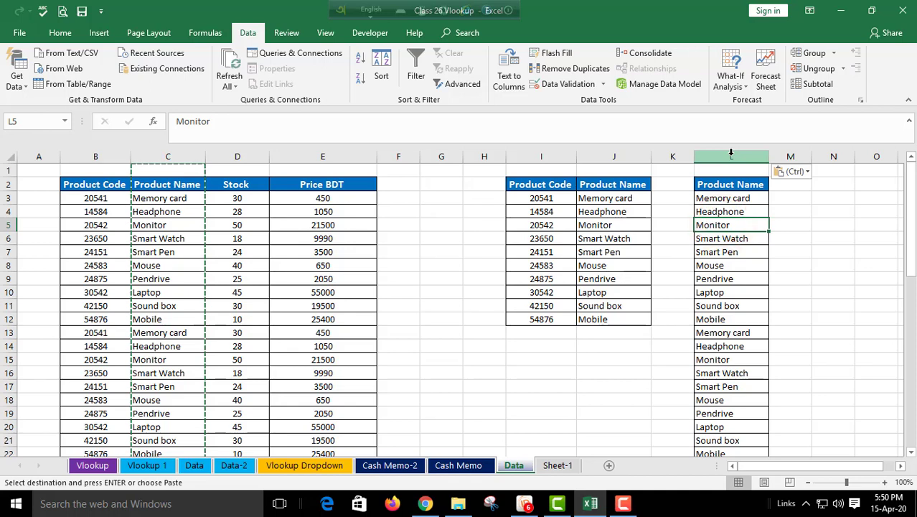
pyautogui.click(730, 153)
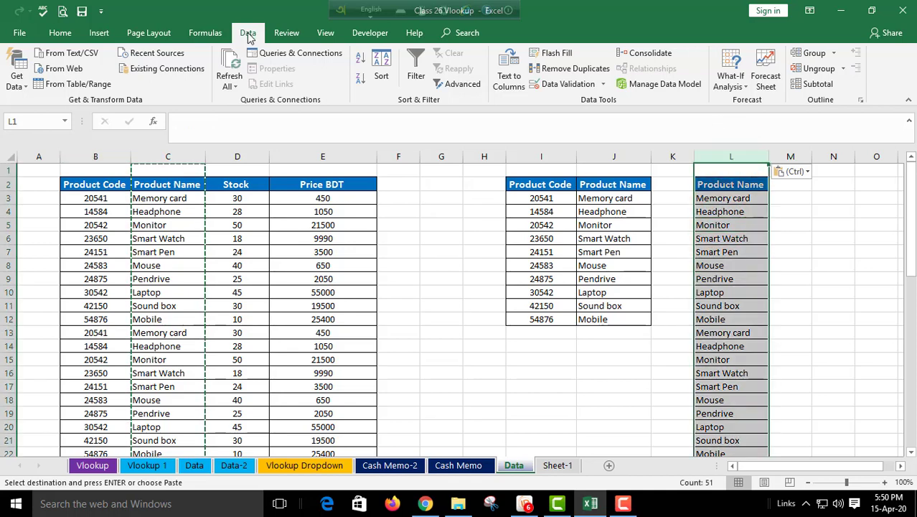
pyautogui.click(68, 36)
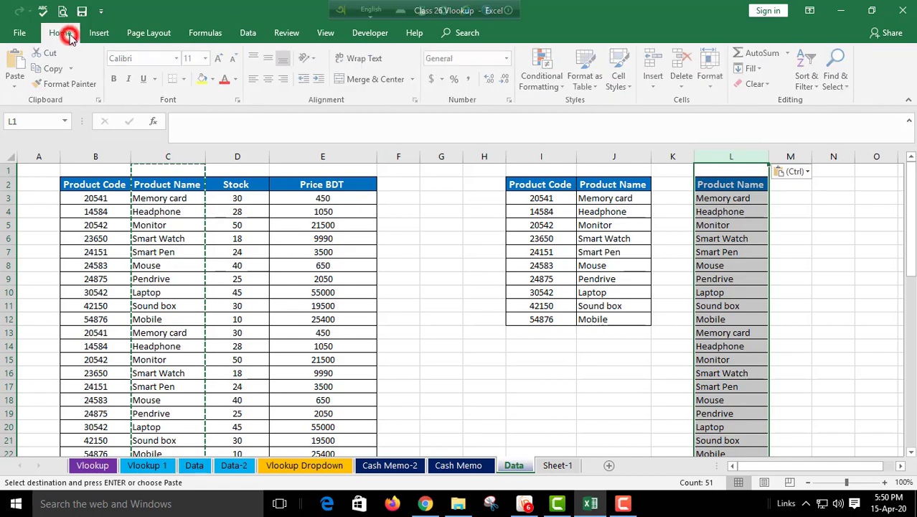
pyautogui.click(248, 32)
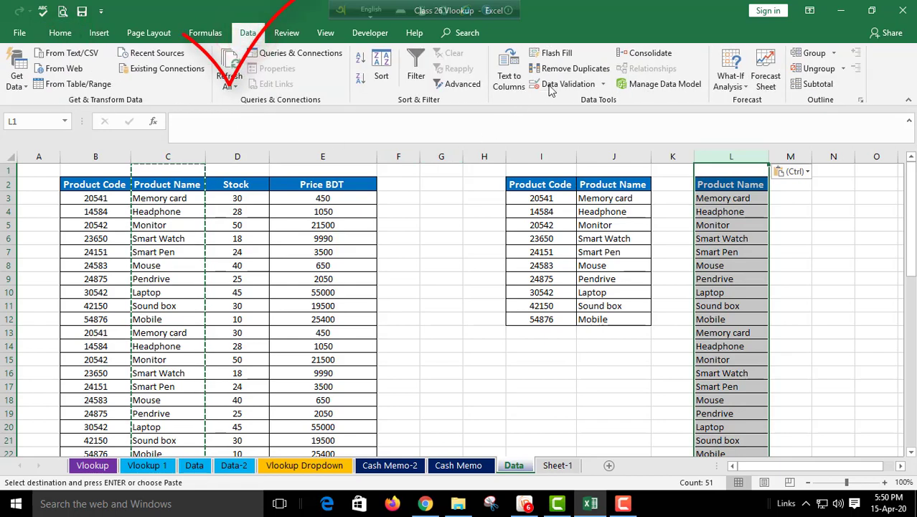
# Step: Remove duplicate product names from column L and dismiss the summary
pyautogui.click(568, 72)
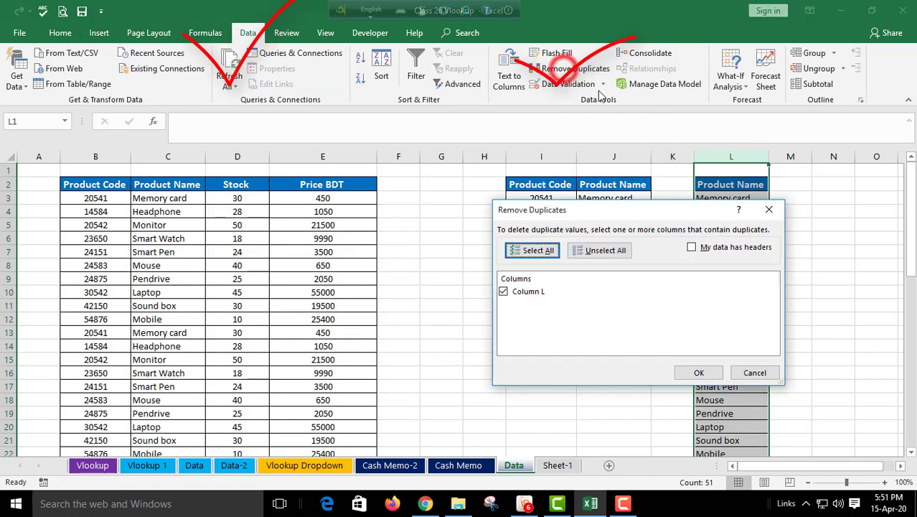
pyautogui.moveTo(613, 210); pyautogui.dragTo(512, 190)
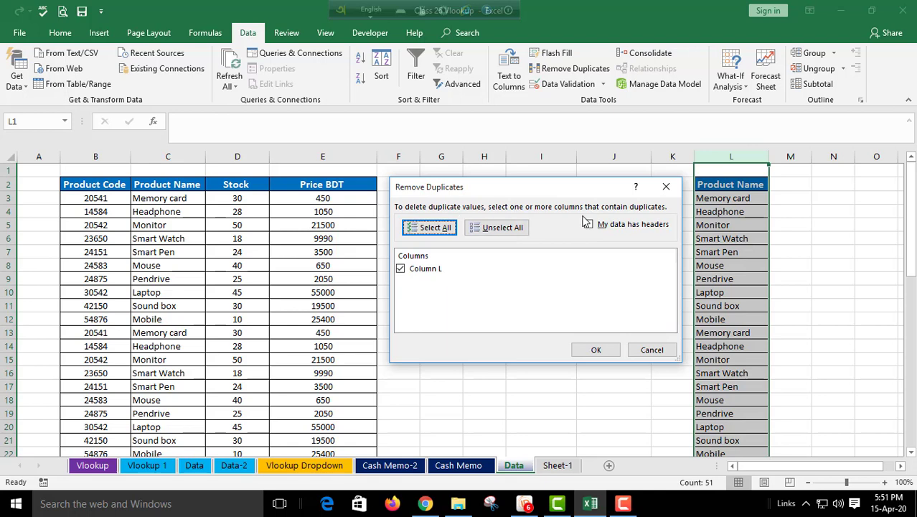
pyautogui.click(595, 353)
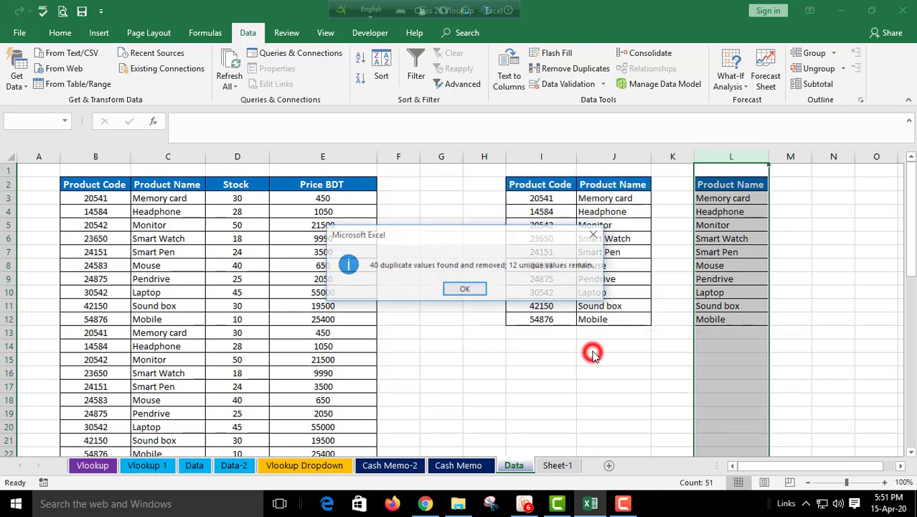
pyautogui.click(467, 290)
pyautogui.click(739, 252)
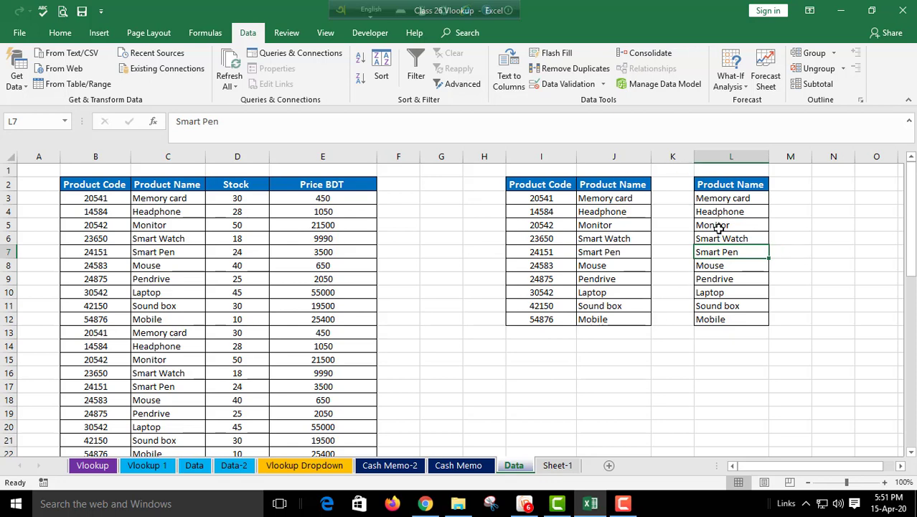
# Step: Select the unique product names in L3:L12
pyautogui.moveTo(728, 189); pyautogui.dragTo(736, 318)
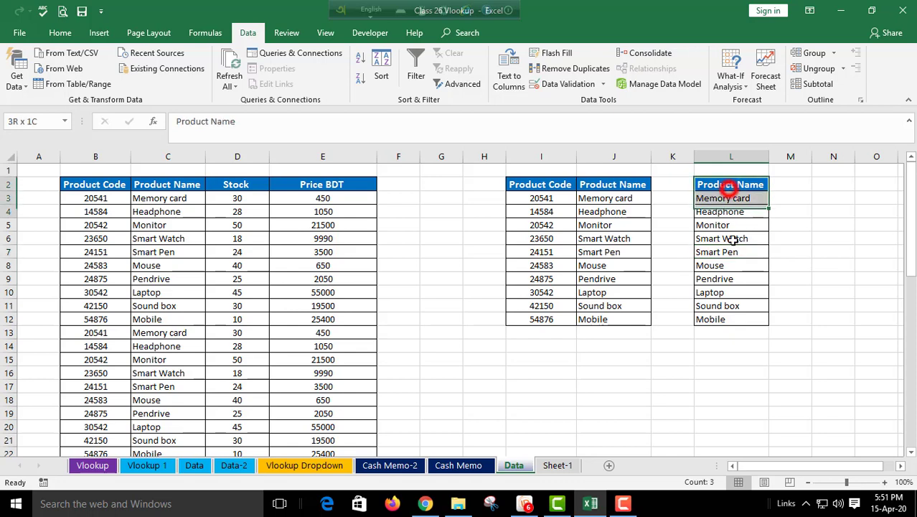
pyautogui.click(737, 314)
pyautogui.moveTo(737, 199); pyautogui.dragTo(746, 316)
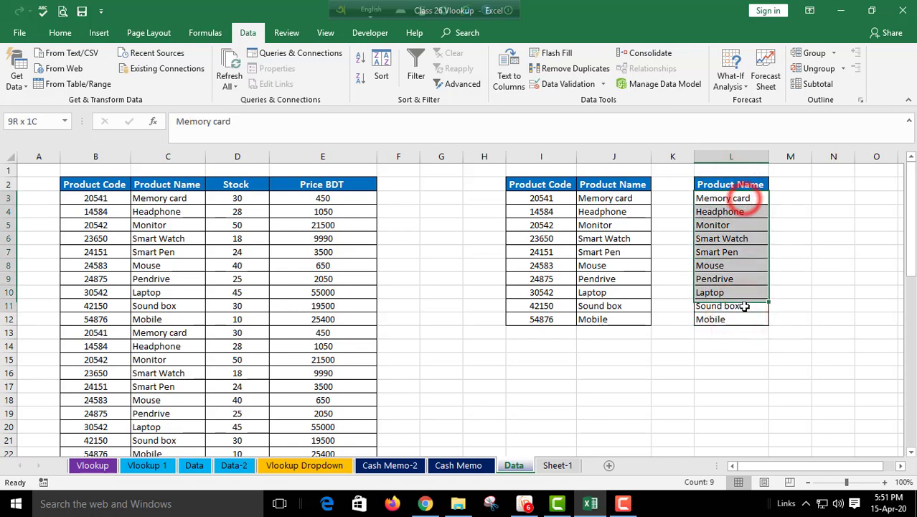
pyautogui.click(737, 199)
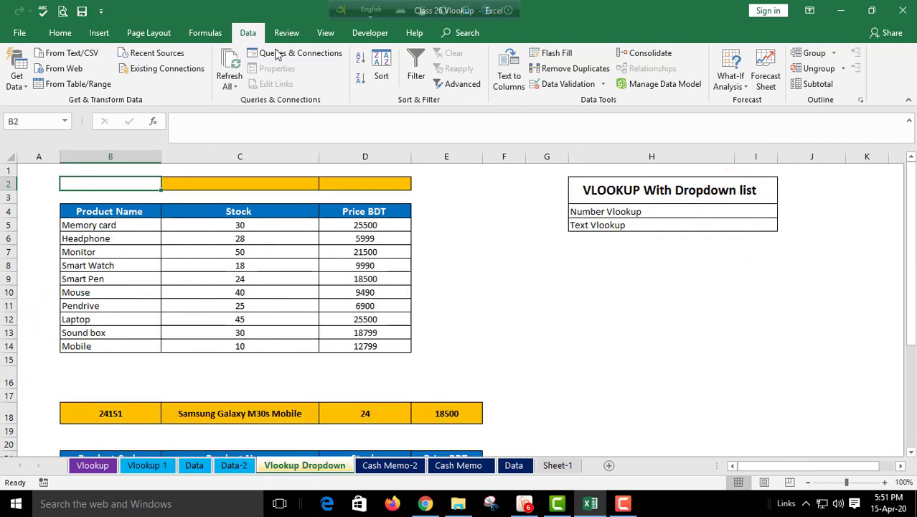
# Step: Give B2 a List data validation sourced from the product names =$B$5:$B$14
pyautogui.click(570, 86)
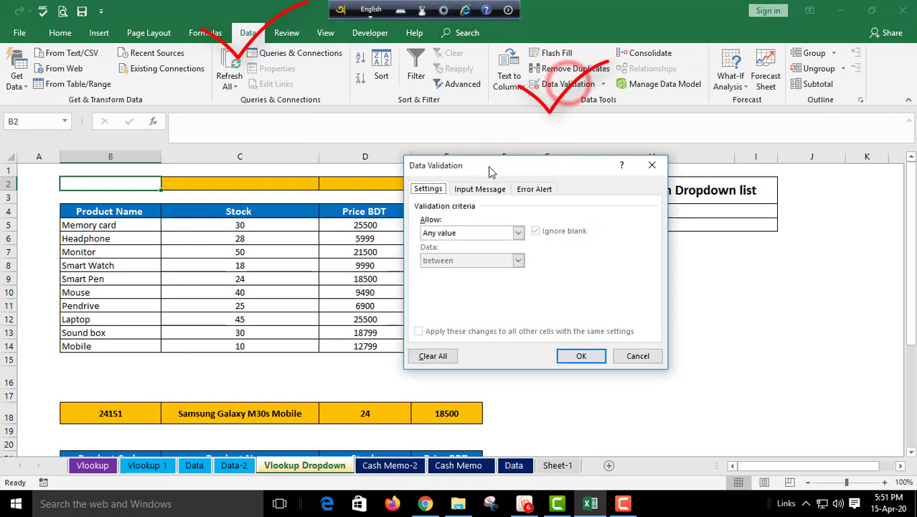
pyautogui.moveTo(485, 168); pyautogui.dragTo(533, 197)
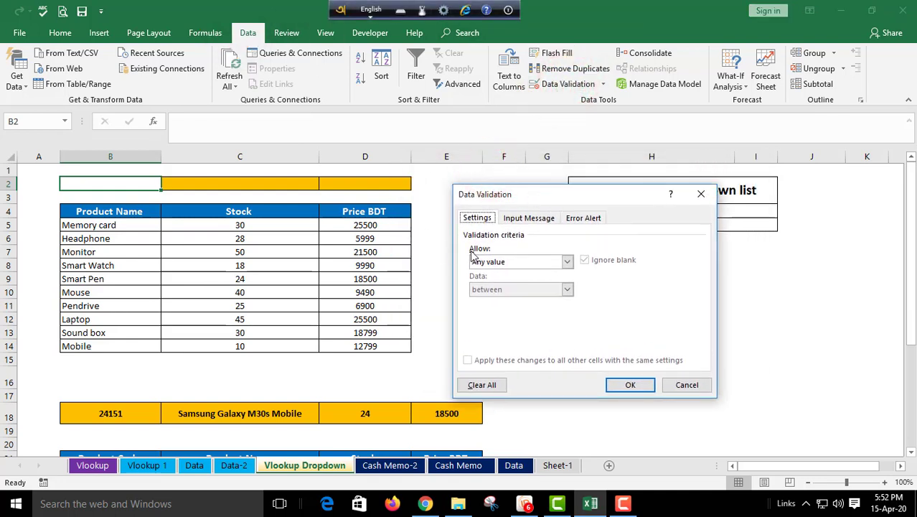
pyautogui.click(584, 221)
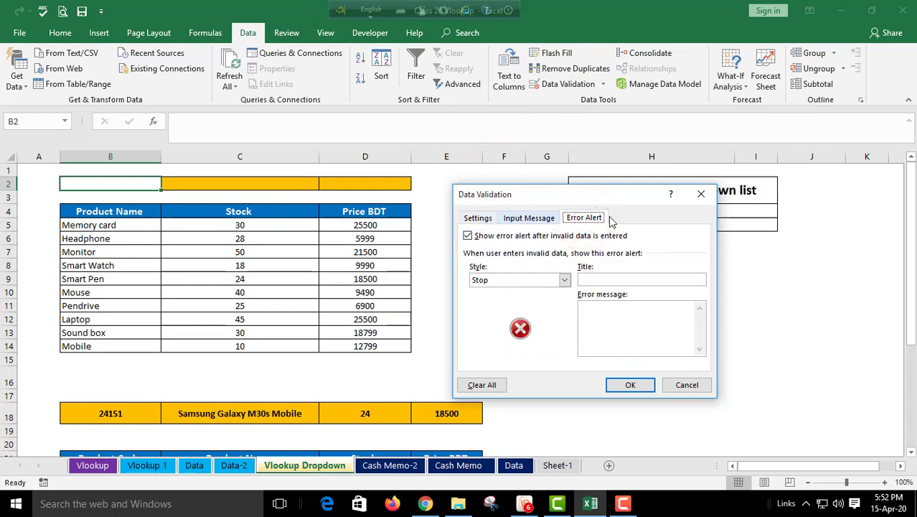
pyautogui.click(479, 219)
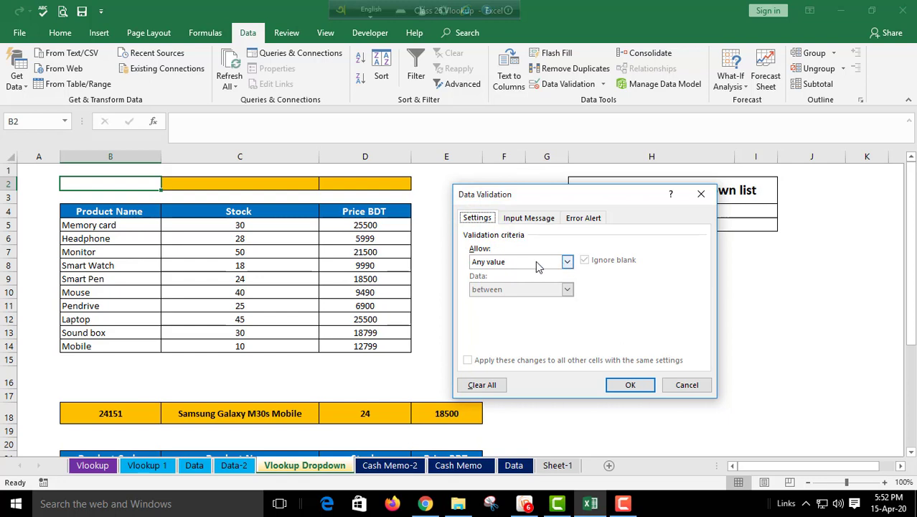
pyautogui.click(567, 263)
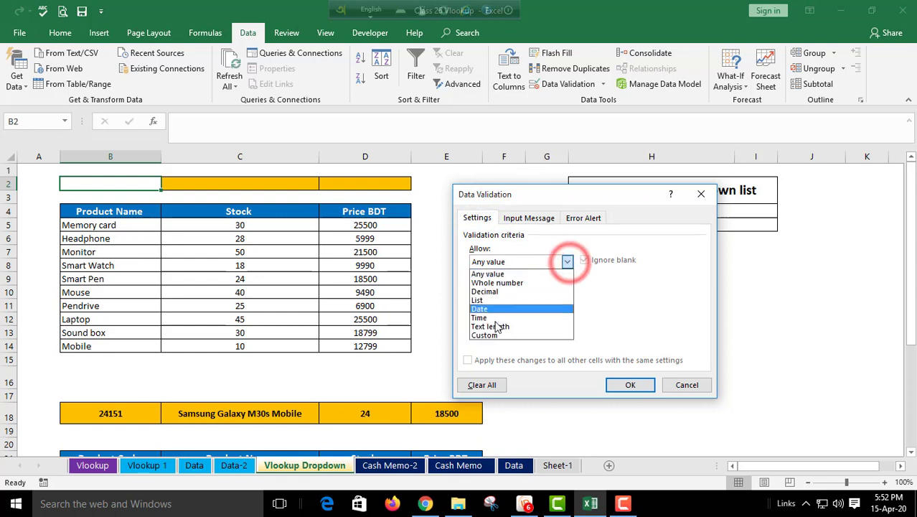
pyautogui.click(485, 298)
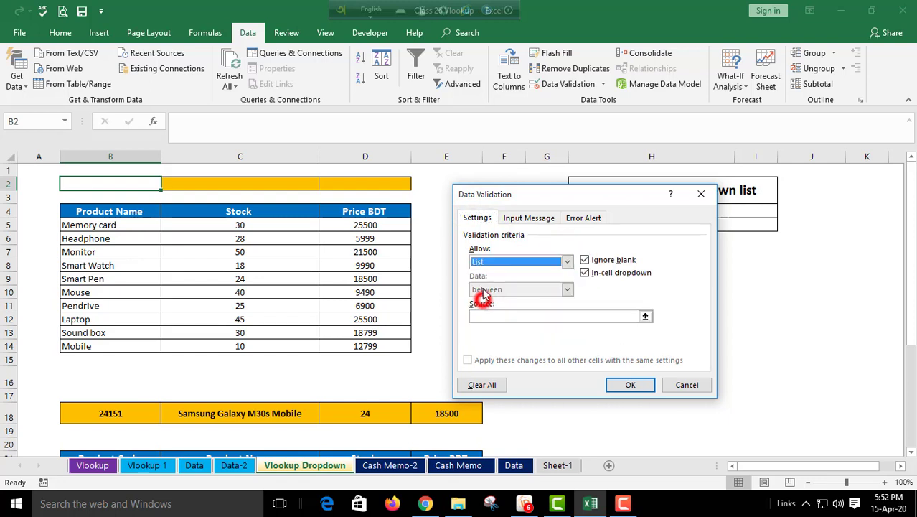
pyautogui.click(513, 316)
pyautogui.moveTo(514, 198); pyautogui.dragTo(499, 194)
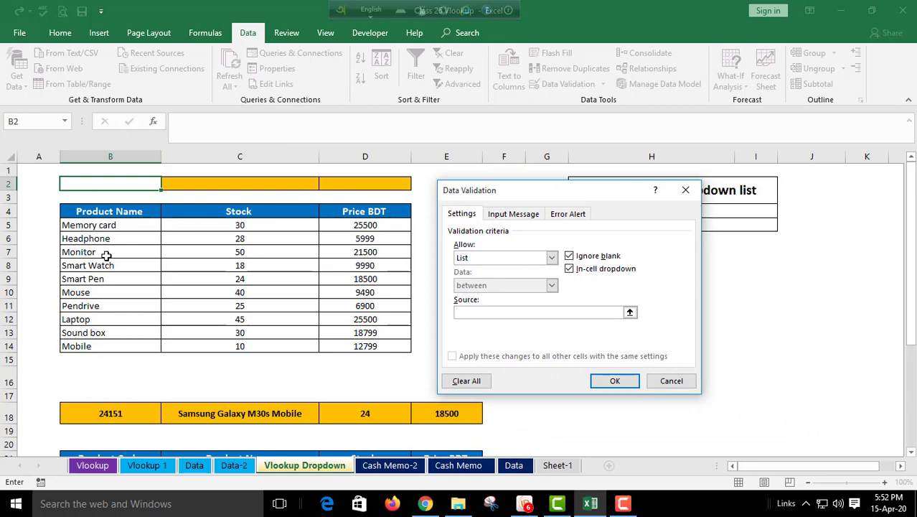
pyautogui.moveTo(106, 225); pyautogui.dragTo(108, 347)
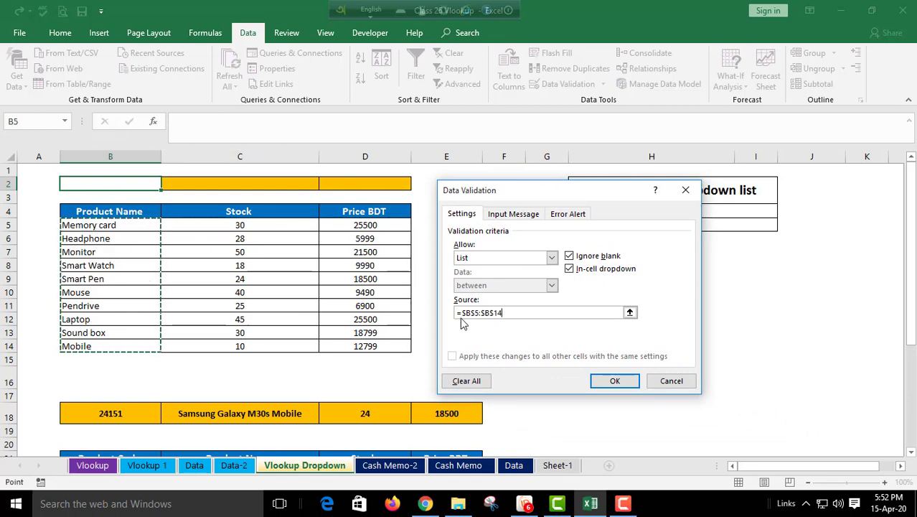
# Step: Confirm the validation, then pick Smart Watch and then Laptop from B2's dropdown
pyautogui.click(609, 380)
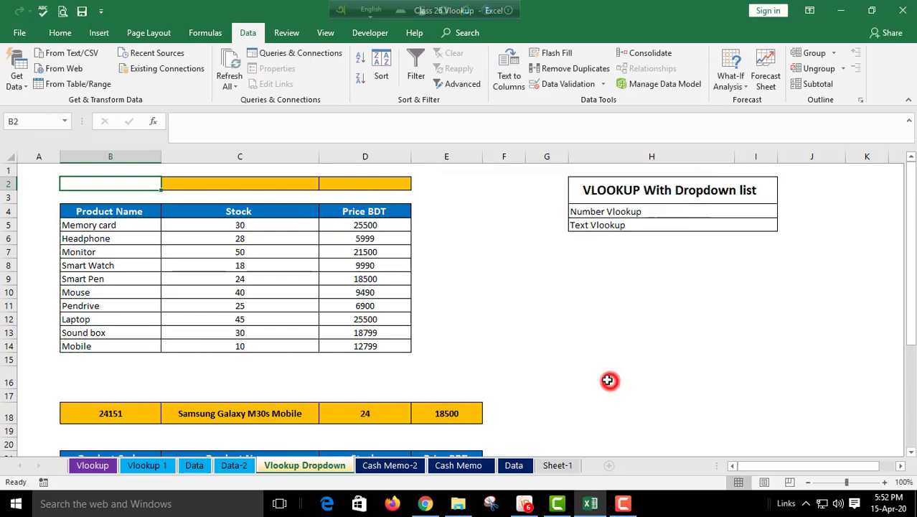
pyautogui.click(111, 265)
pyautogui.click(111, 187)
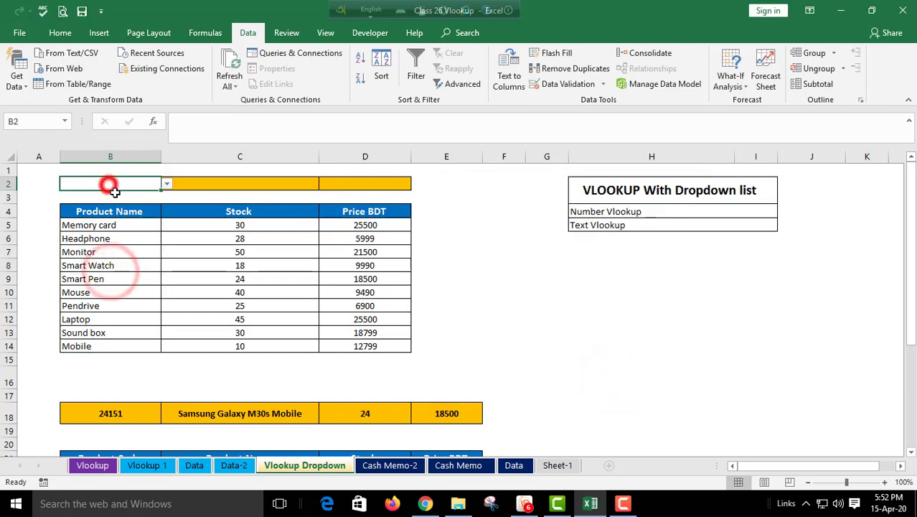
pyautogui.click(166, 183)
pyautogui.click(89, 224)
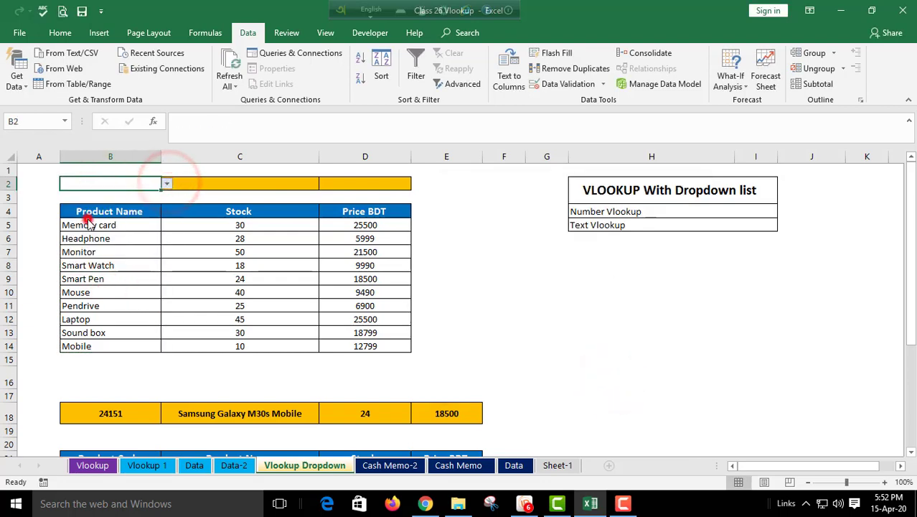
pyautogui.click(166, 183)
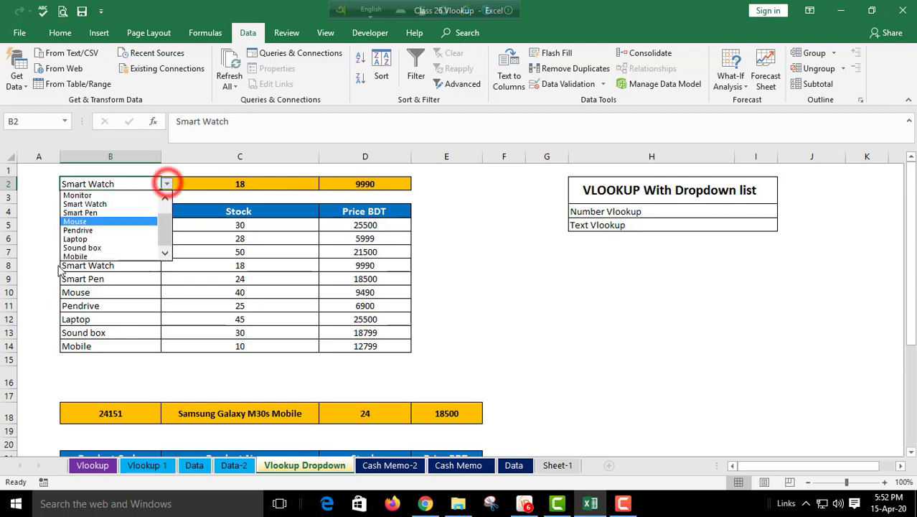
pyautogui.click(76, 238)
pyautogui.click(108, 182)
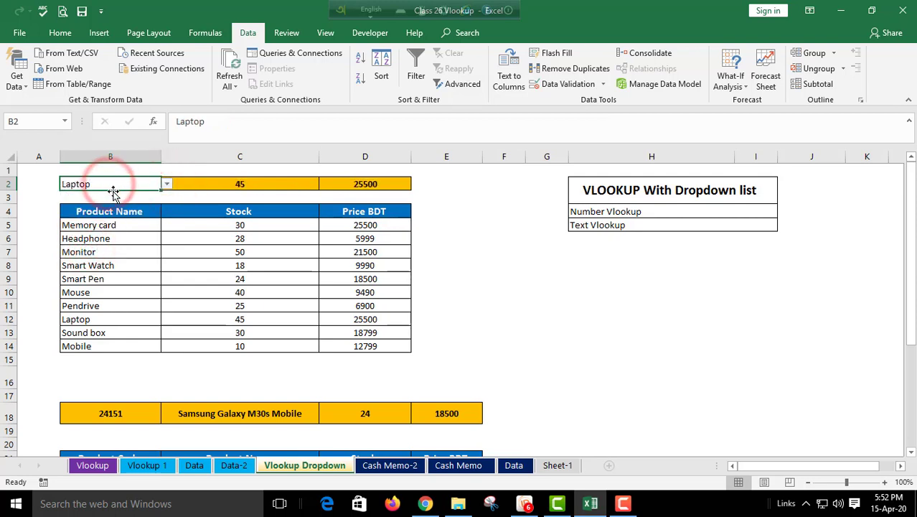
# Step: Try entering 'k' in B2 and cancel the validation error, keeping Laptop
pyautogui.write('k')
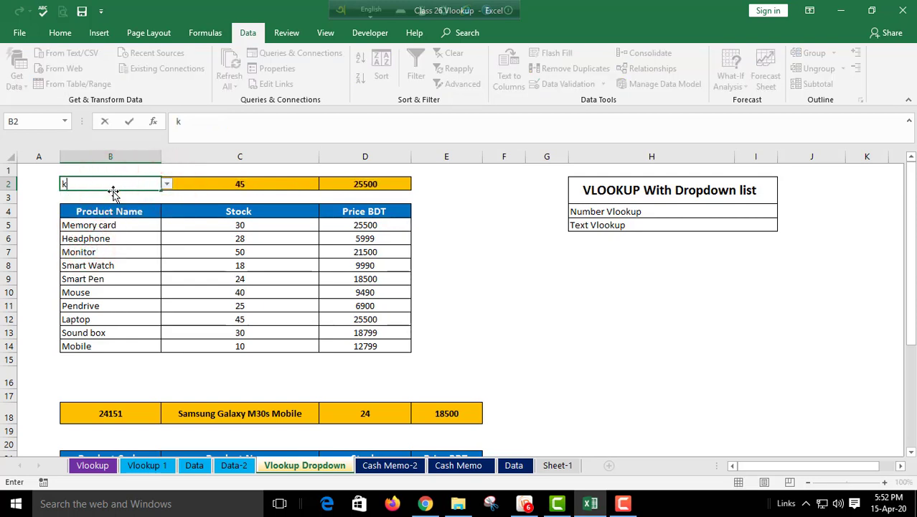
pyautogui.press('Return')
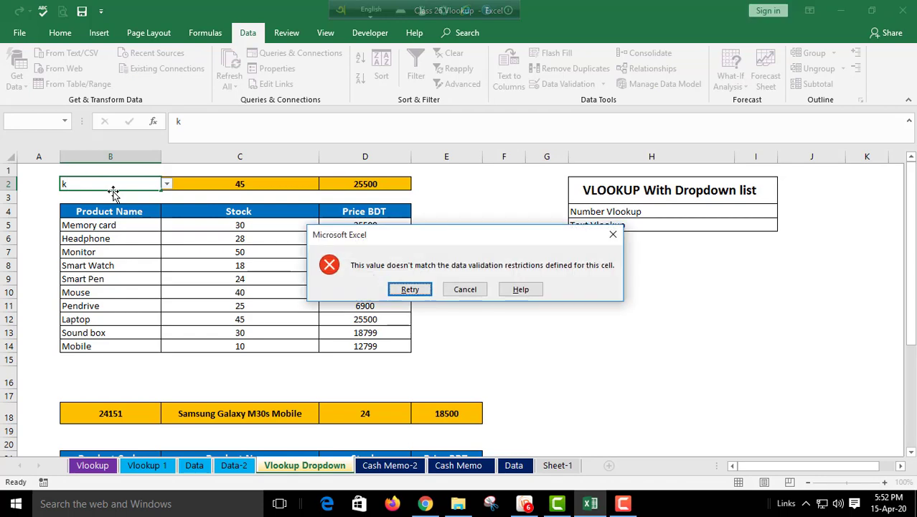
pyautogui.click(465, 289)
pyautogui.click(165, 184)
pyautogui.press('Escape')
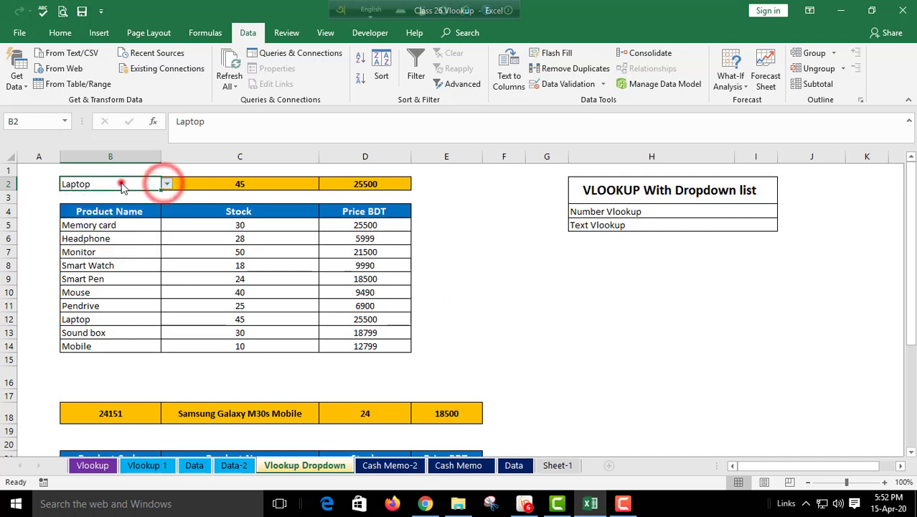
# Step: Try entering 21 in B2; it is refused and cancelled, so B2 stays Laptop
pyautogui.click(121, 180)
pyautogui.write('21')
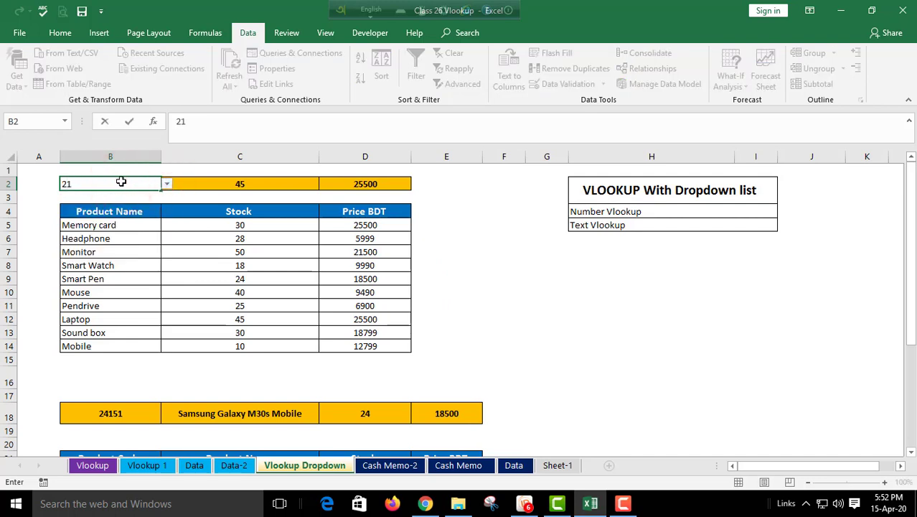
pyautogui.press('Return')
pyautogui.click(406, 289)
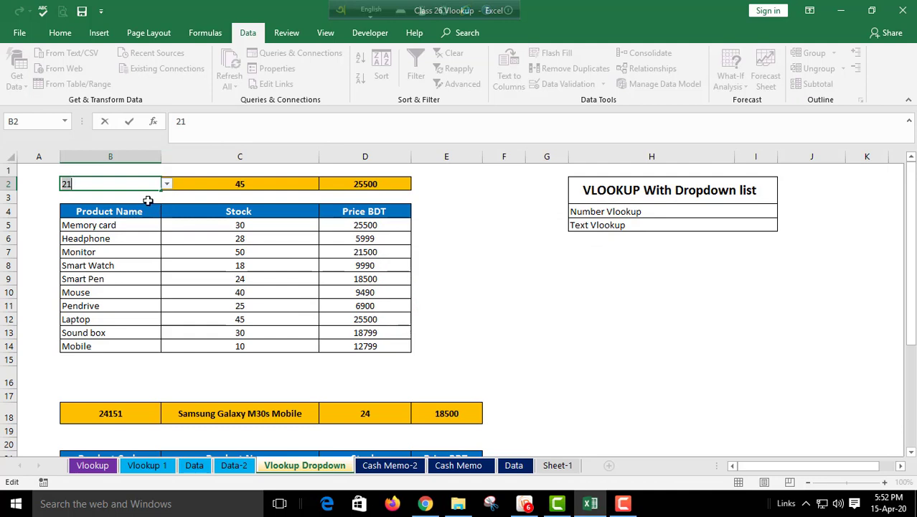
pyautogui.press('Return')
pyautogui.press('Return')
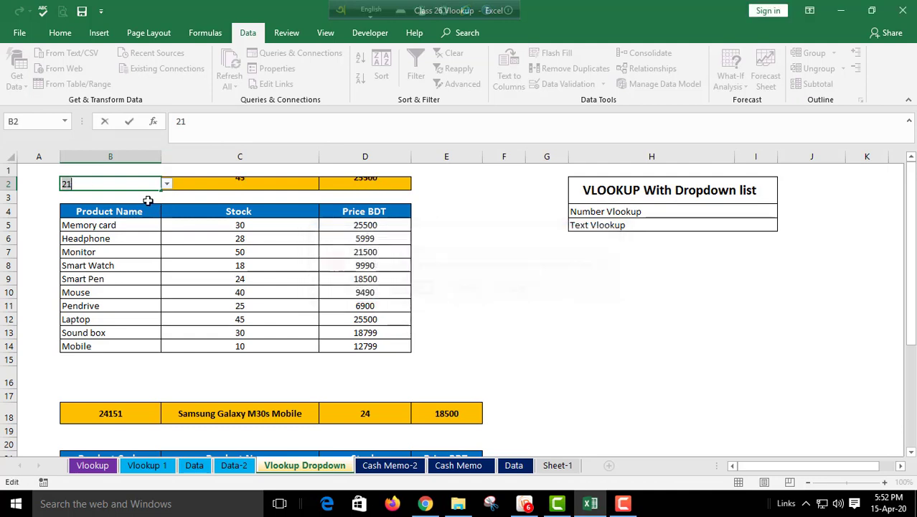
pyautogui.press('Return')
pyautogui.press('Return')
pyautogui.click(124, 224)
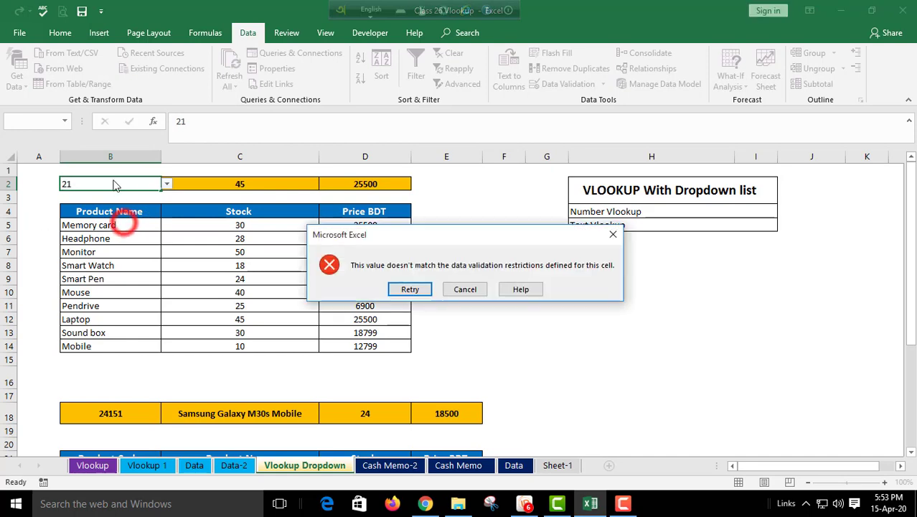
pyautogui.click(465, 289)
pyautogui.click(110, 265)
pyautogui.click(116, 184)
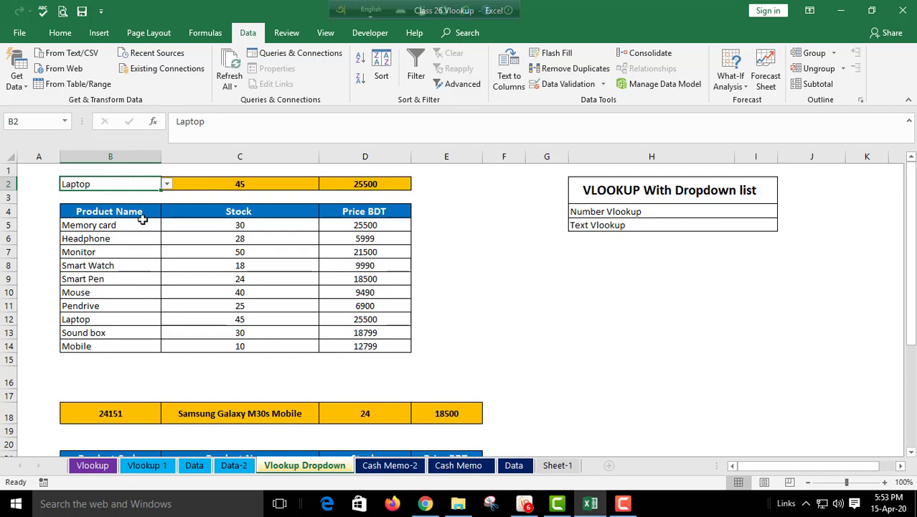
# Step: Turn off B2's validation error alert for invalid entries
pyautogui.click(564, 84)
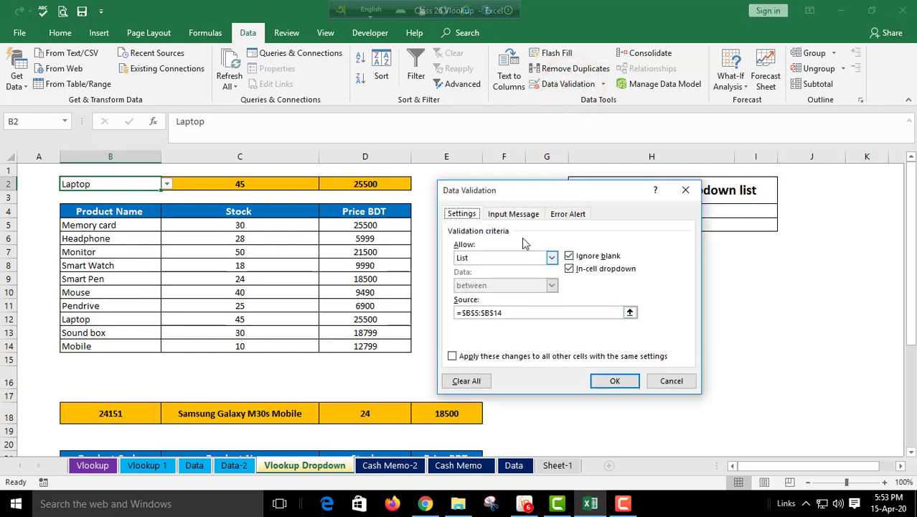
pyautogui.click(570, 213)
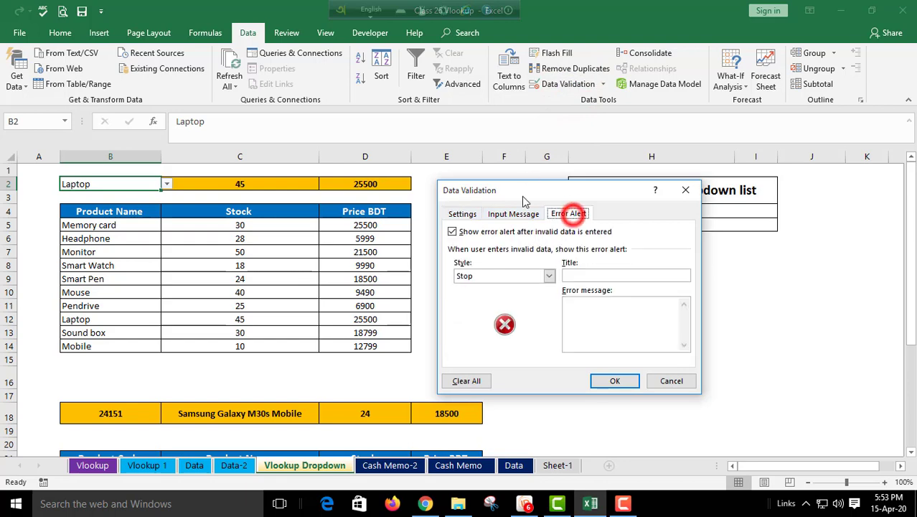
pyautogui.click(452, 231)
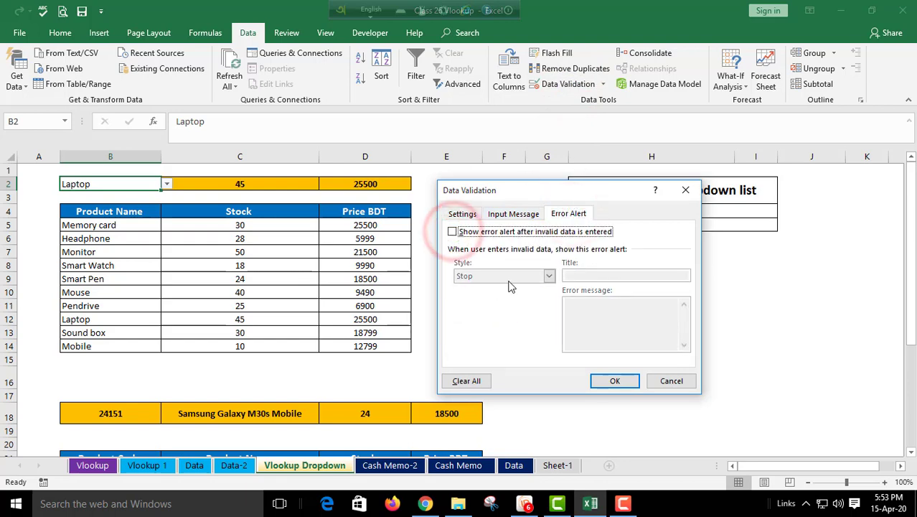
pyautogui.click(615, 381)
# Step: Test entering 0 in B2 without an error, then undo back to Smart Watch
pyautogui.click(181, 277)
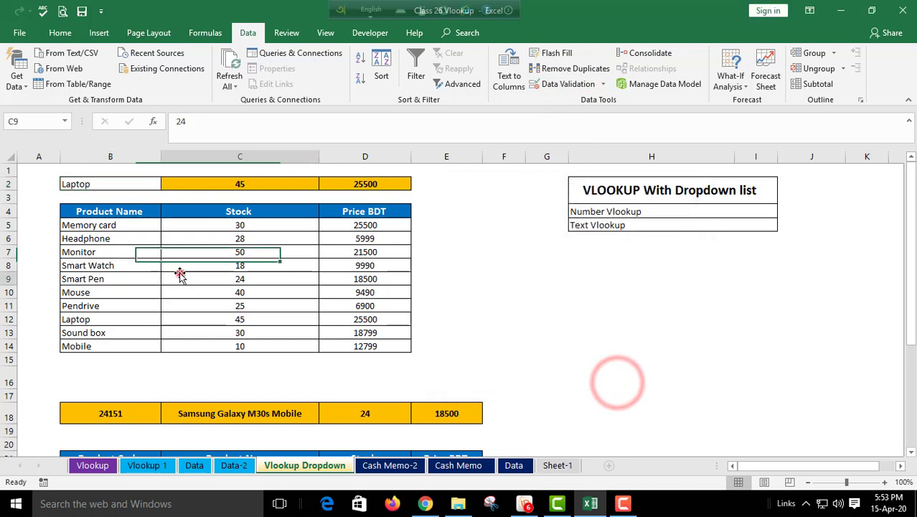
pyautogui.click(127, 186)
pyautogui.write('0')
pyautogui.press('Return')
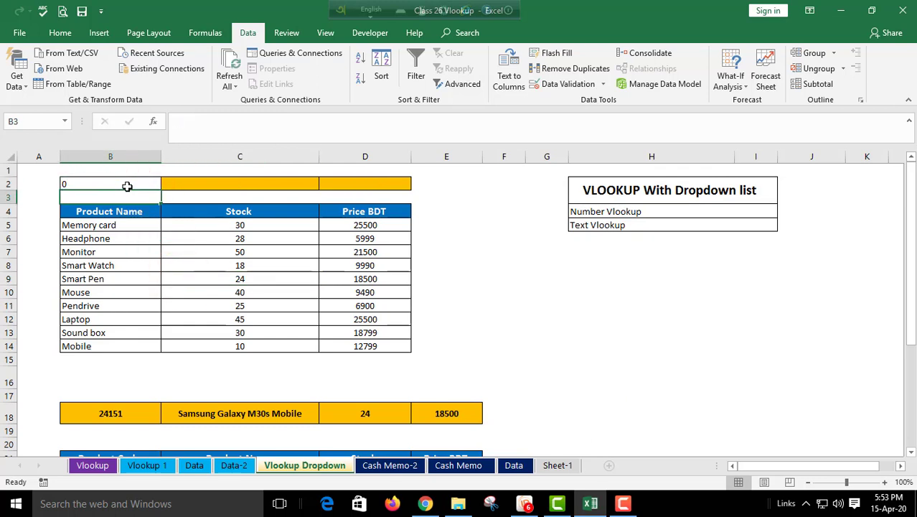
pyautogui.write('0')
pyautogui.press('Return')
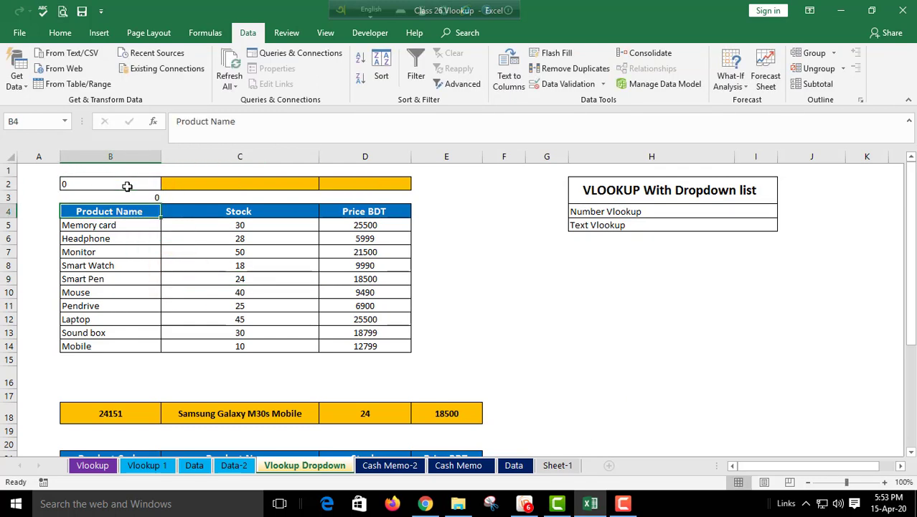
pyautogui.press('Up')
pyautogui.hotkey('ctrl', 'z')
pyautogui.hotkey('ctrl', 'z')
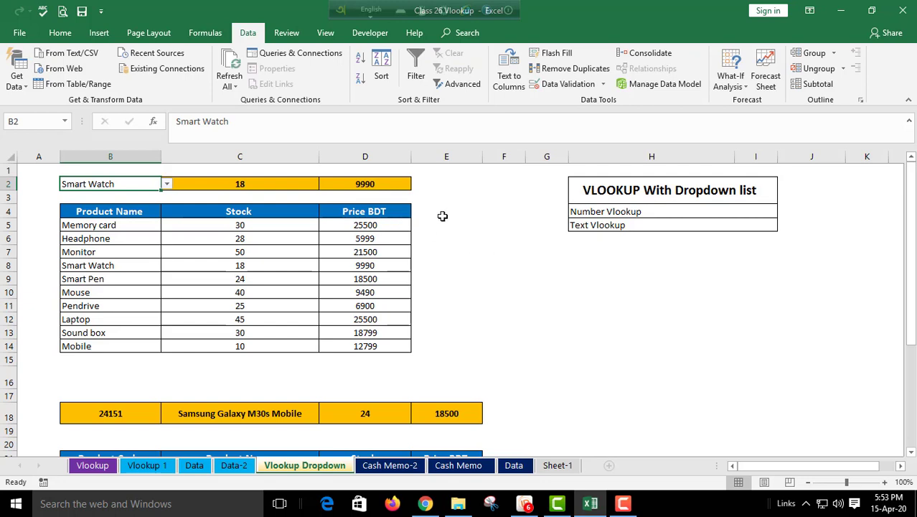
pyautogui.click(214, 292)
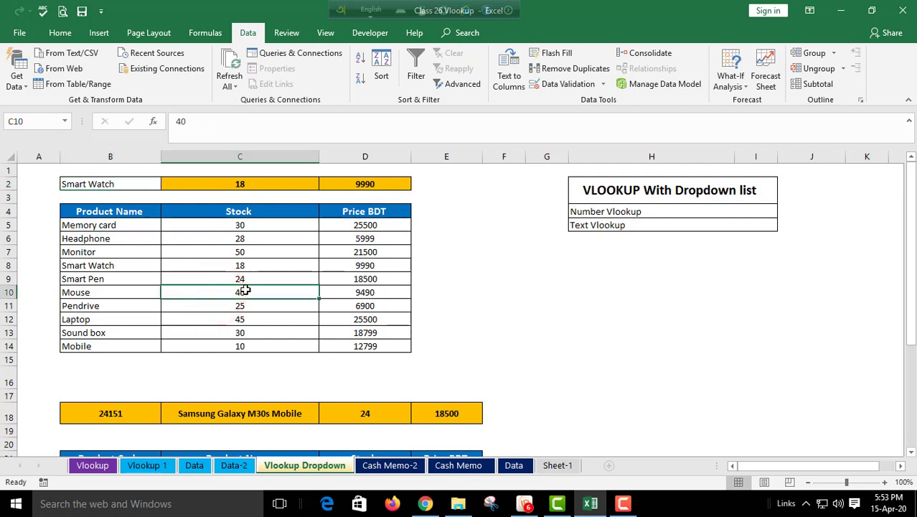